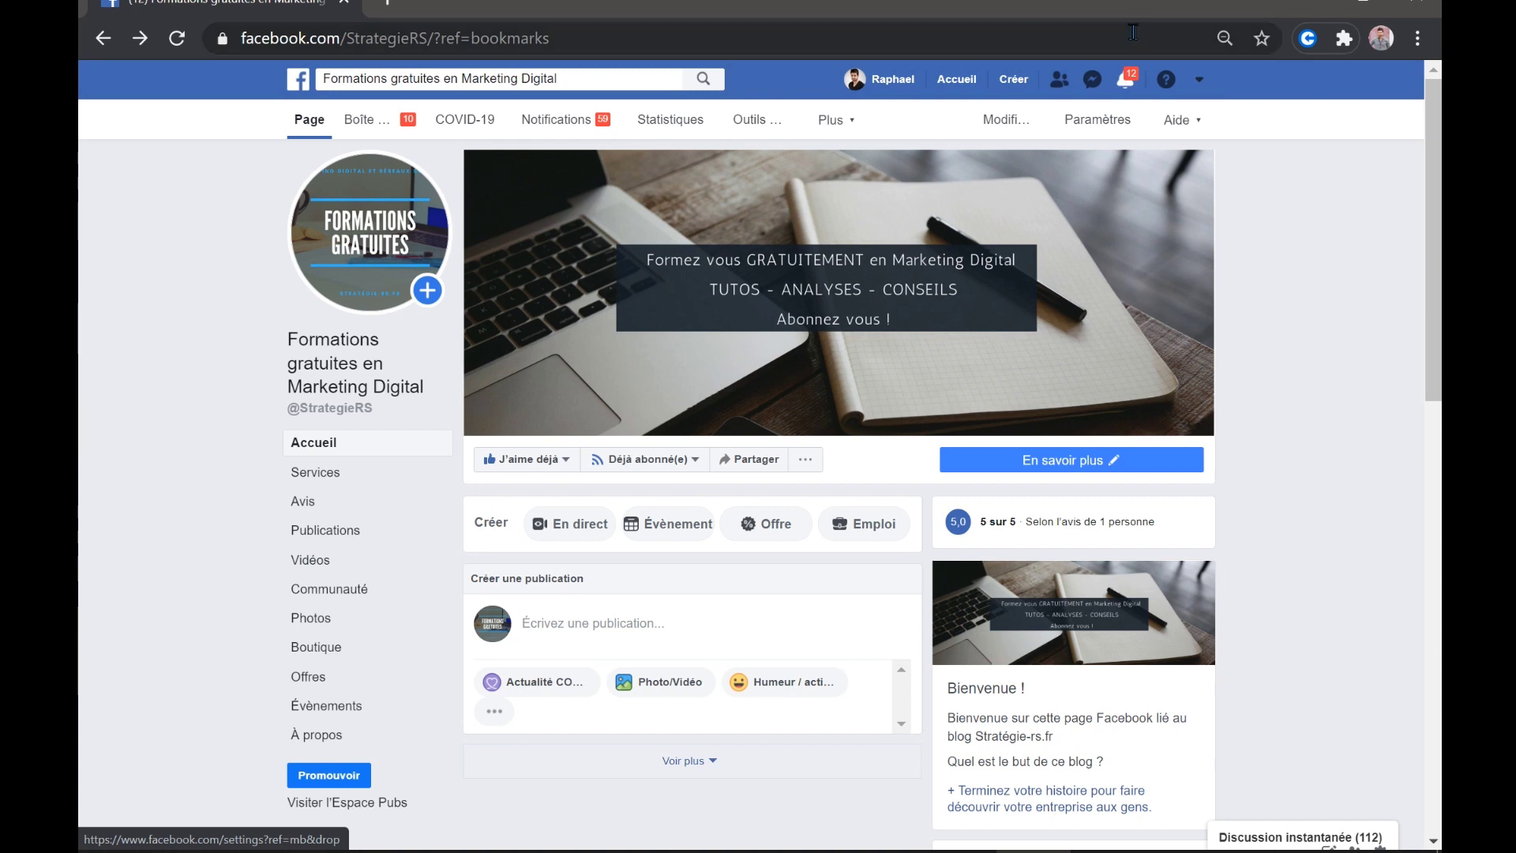
Search the web for "facebook page", open the Facebook for Business Pages result and start creating a Page.
{"action": "left_click", "coordinate": [1094, 39]}
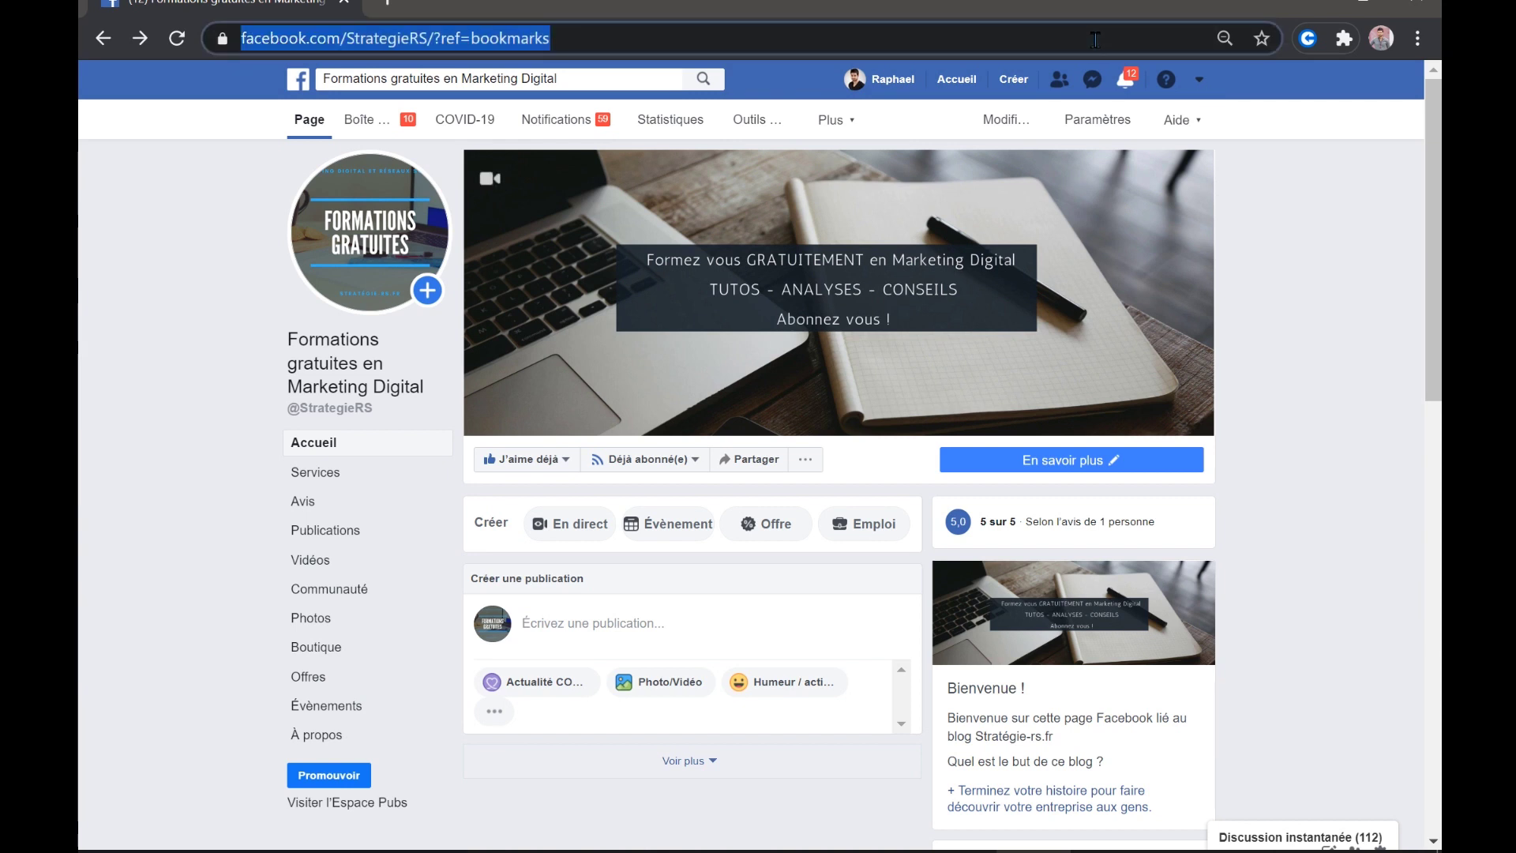
{"action": "type", "text": "facebook page"}
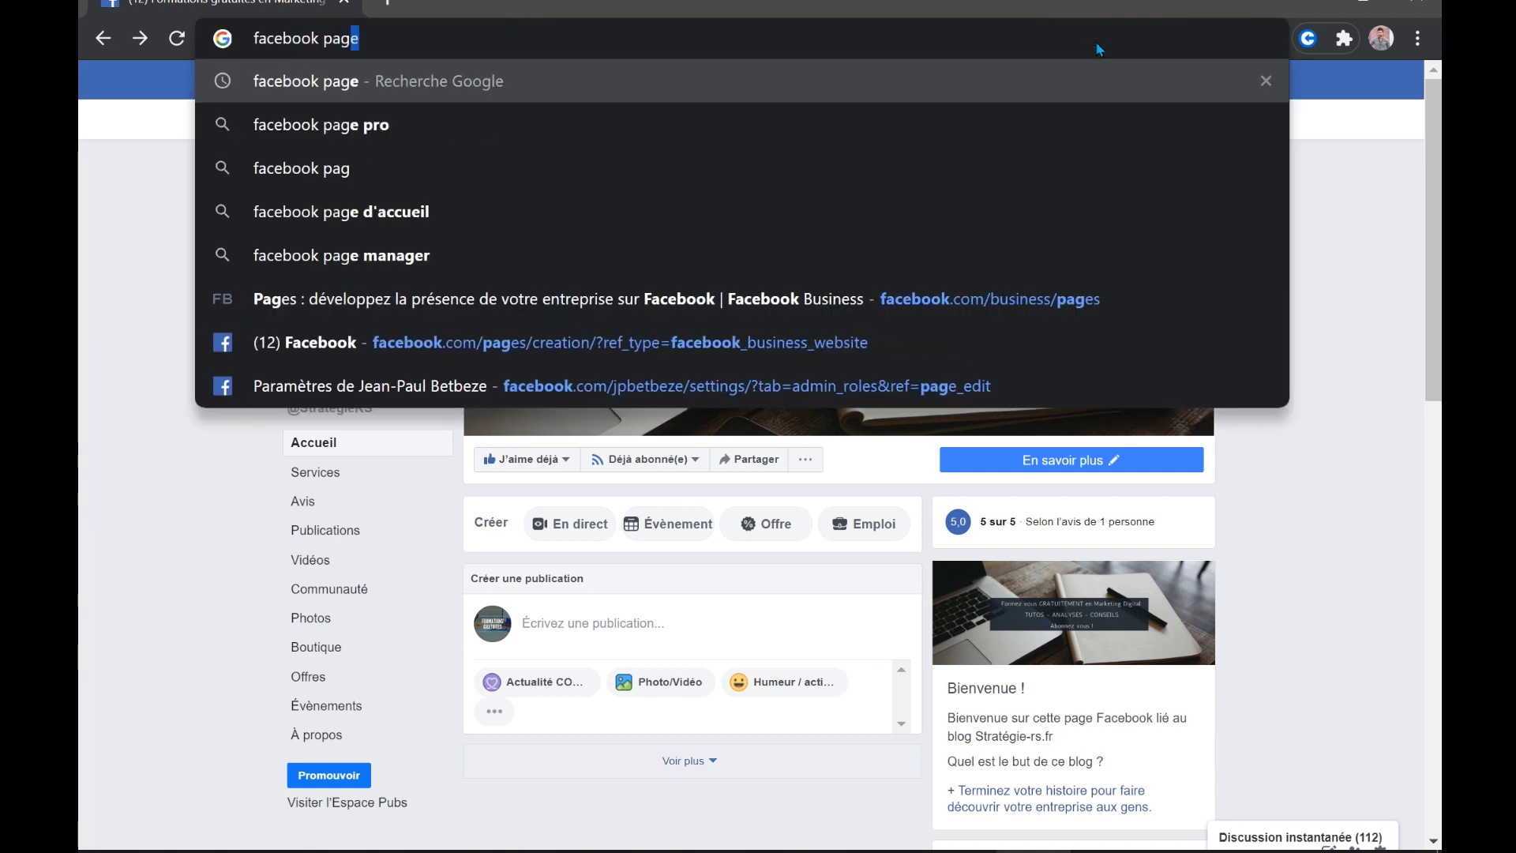
{"action": "key", "text": "Return"}
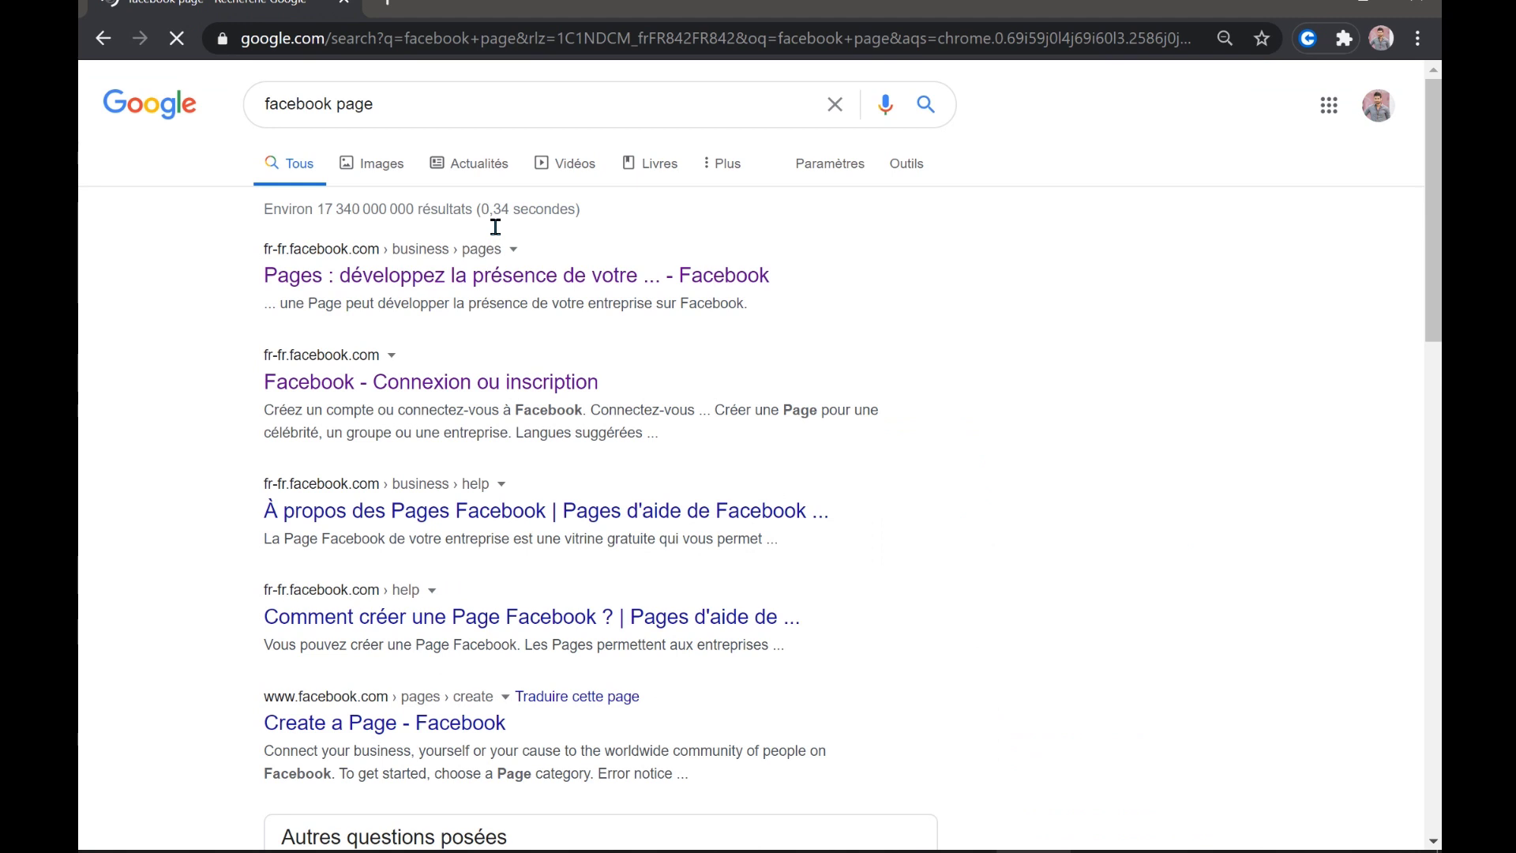
{"action": "left_click", "coordinate": [489, 280]}
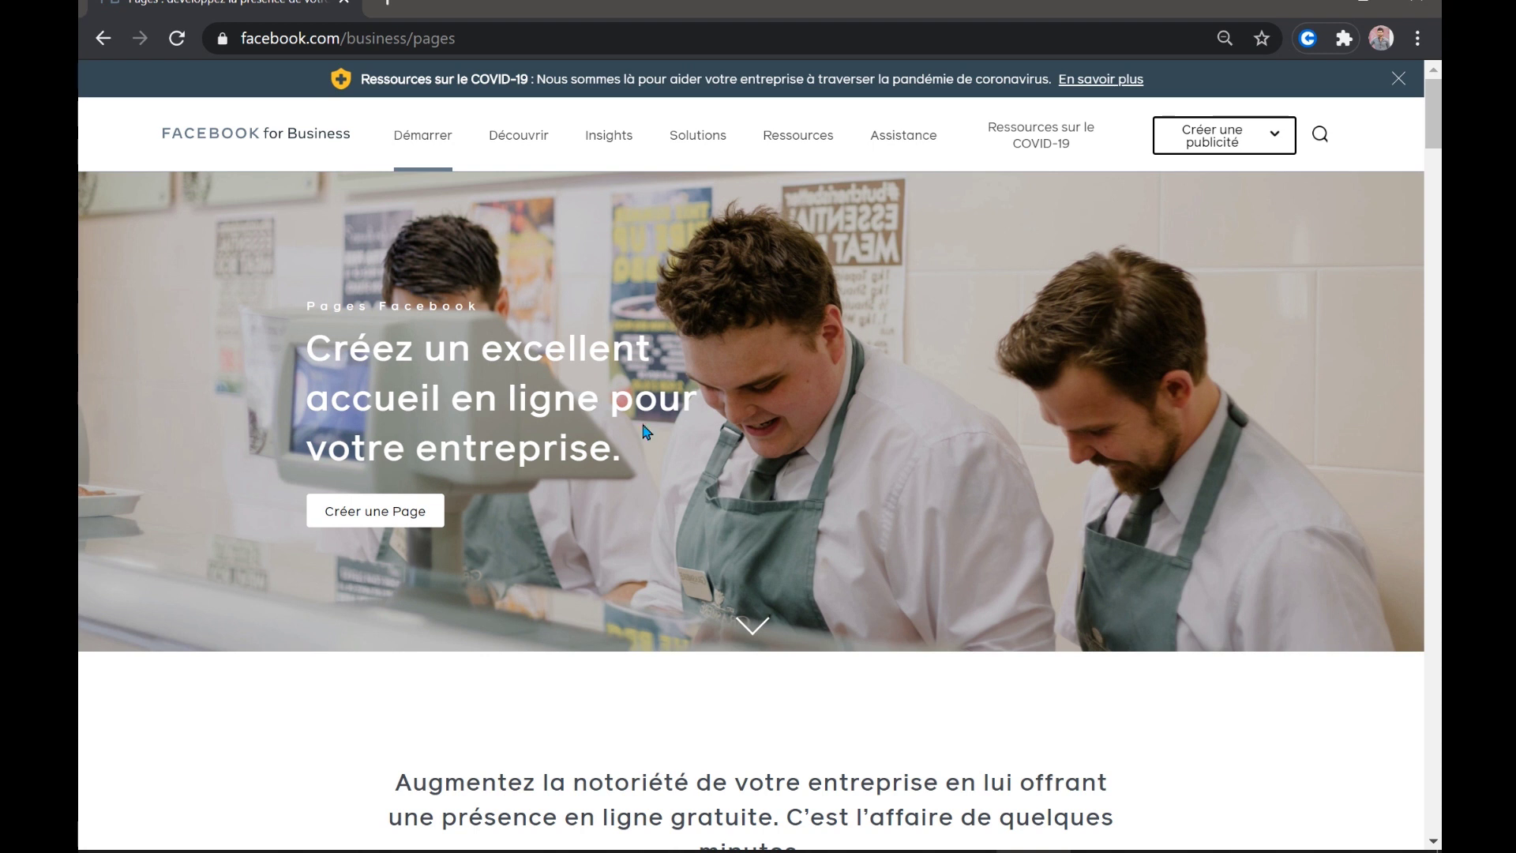
{"action": "left_click", "coordinate": [405, 529]}
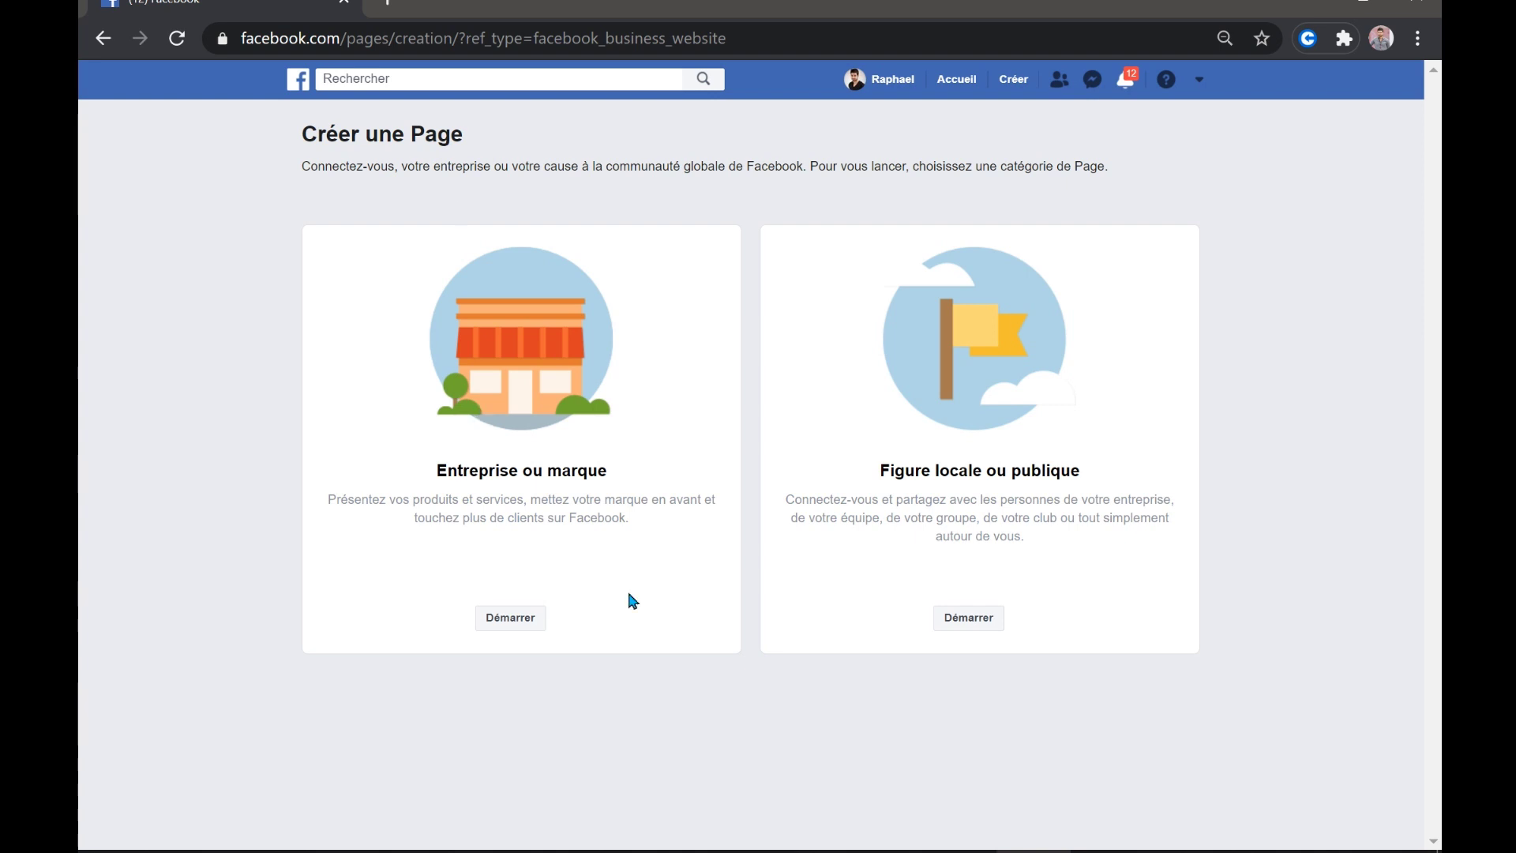
Start an "Entreprise ou marque" Page named "Test video" with the category "Magasin de vêtements".
{"action": "left_click", "coordinate": [525, 624]}
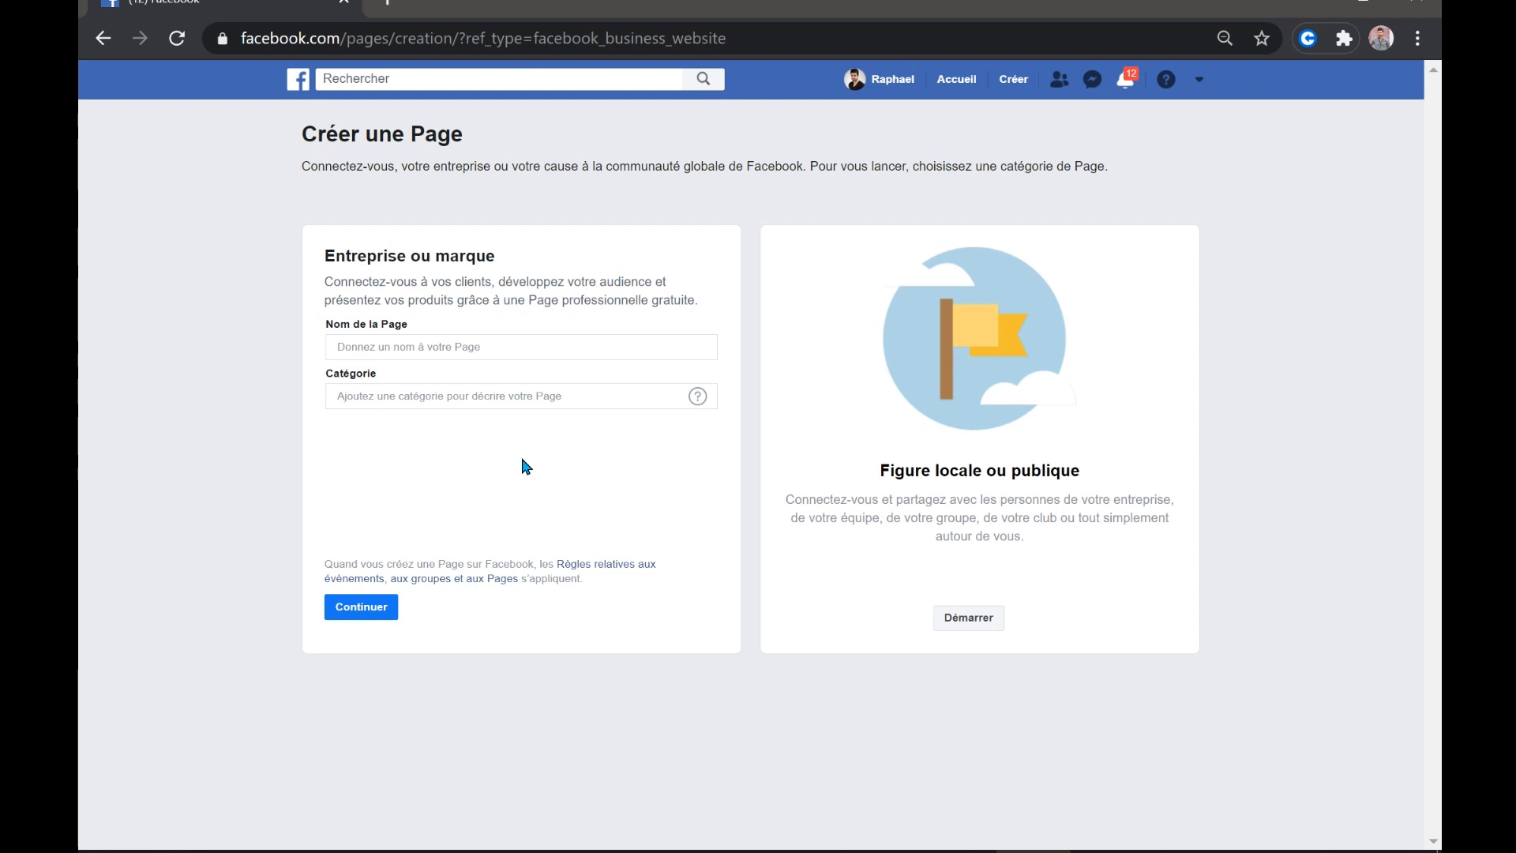
{"action": "left_click", "coordinate": [427, 348]}
{"action": "type", "text": "T"}
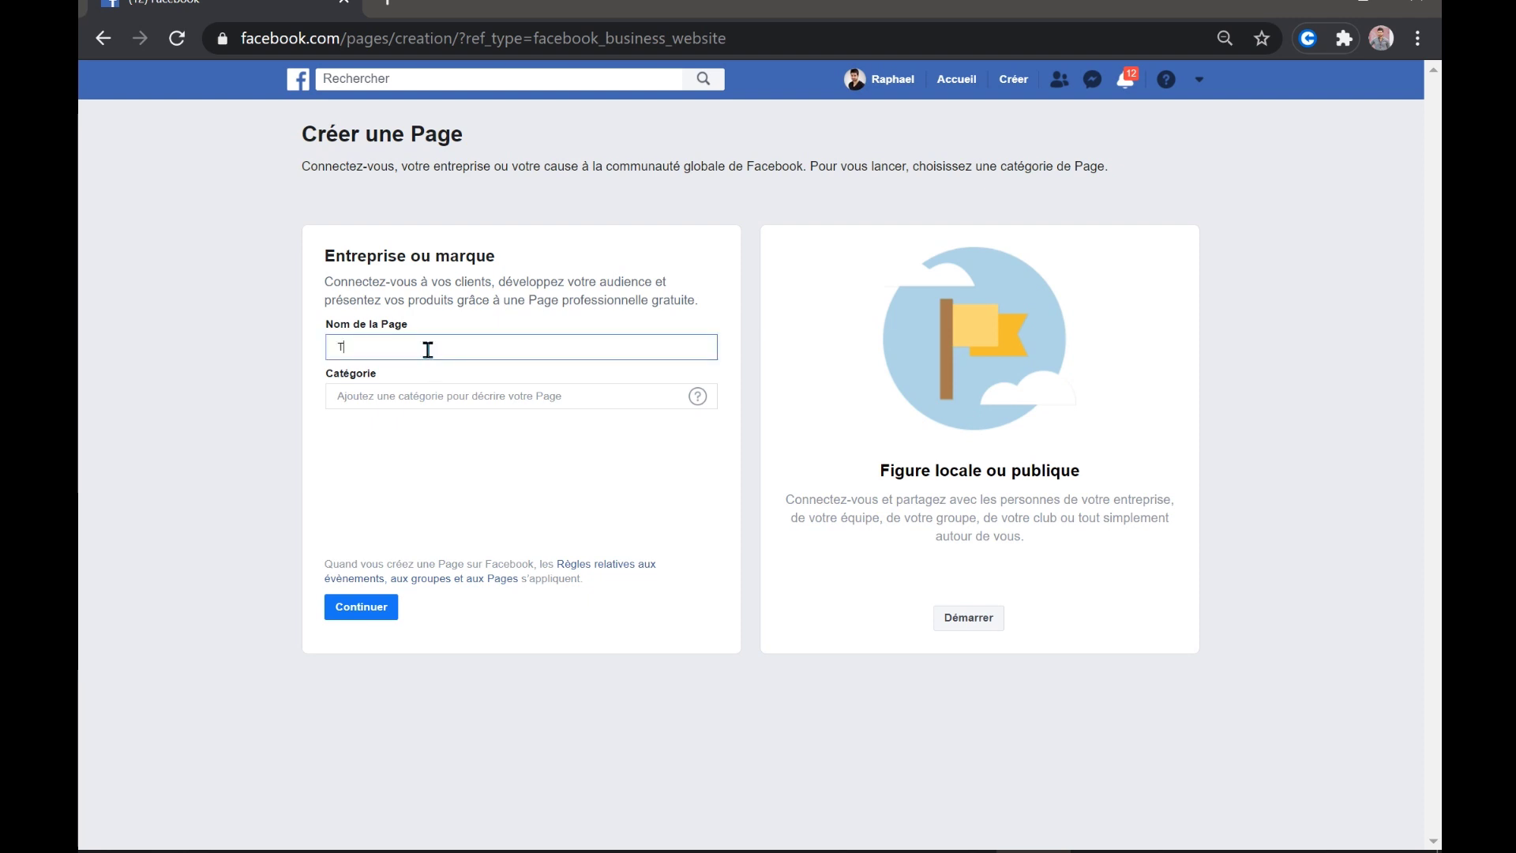
{"action": "type", "text": "est video"}
{"action": "key", "text": "Tab"}
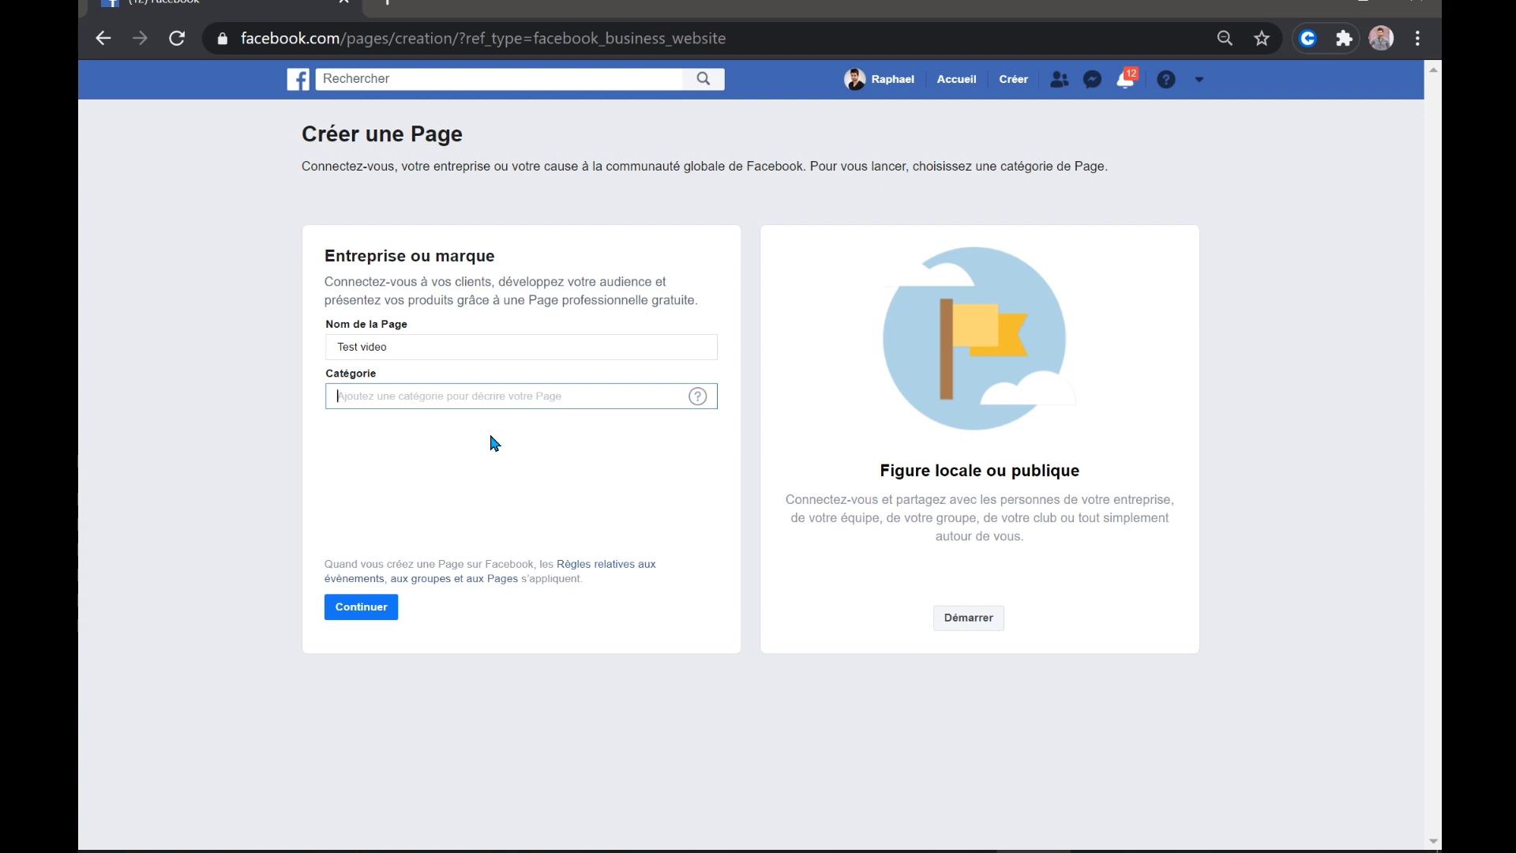
{"action": "type", "text": "v"}
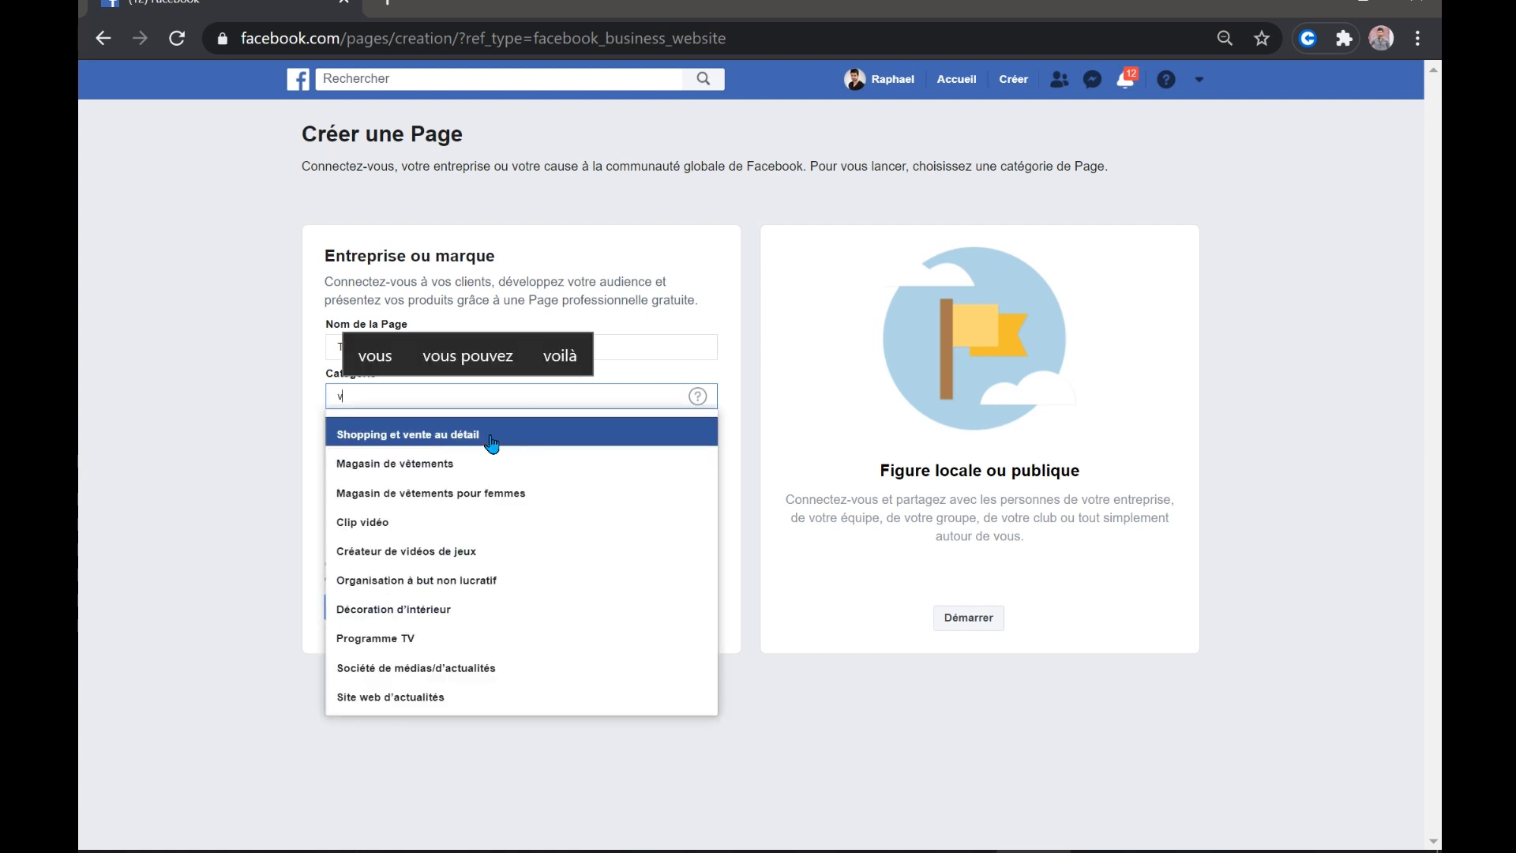
{"action": "type", "text": "êt"}
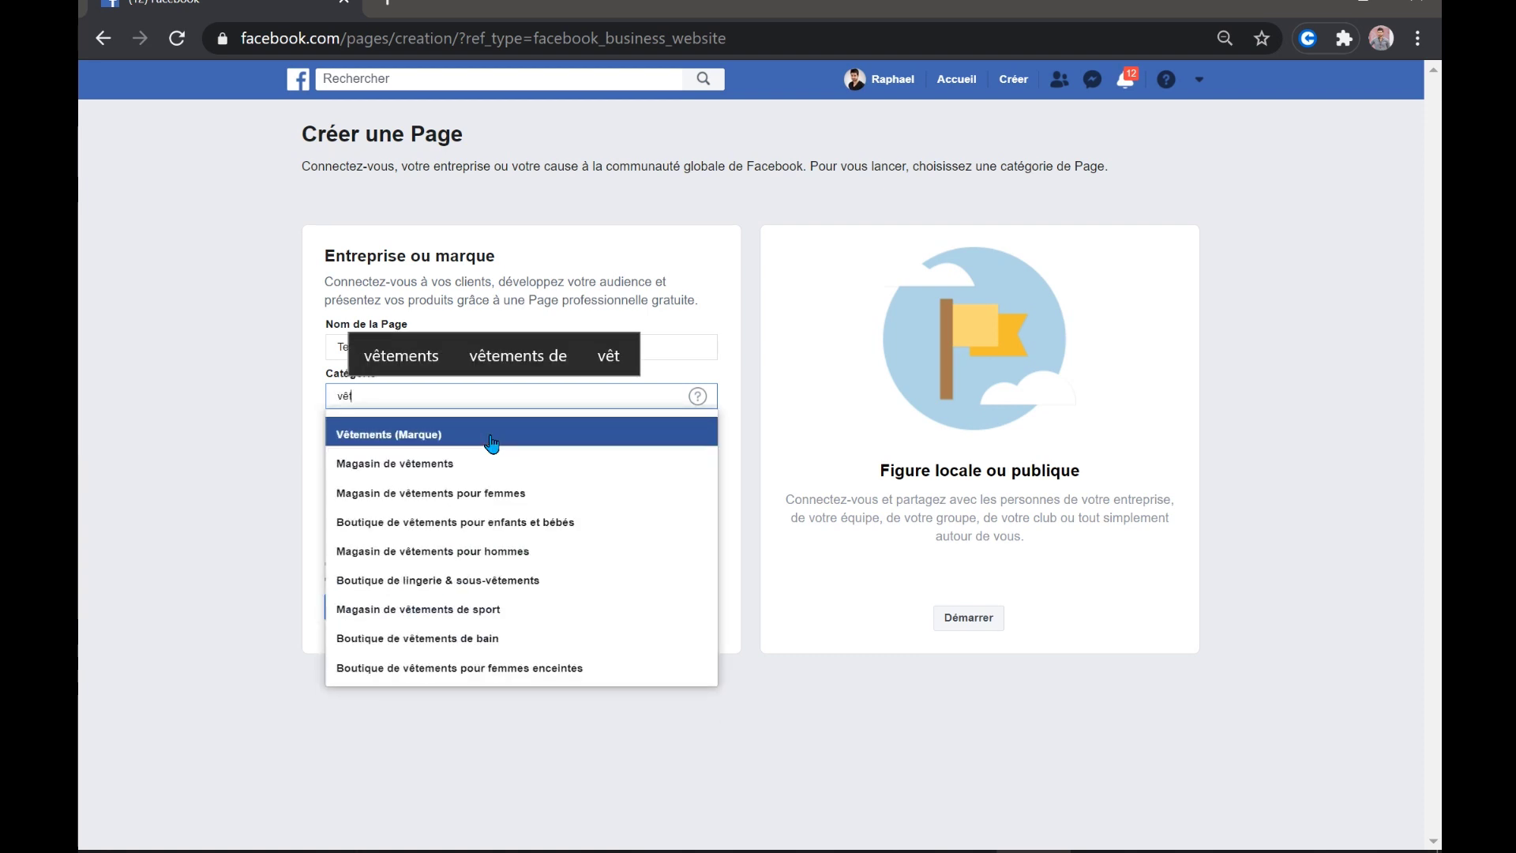
{"action": "type", "text": "e"}
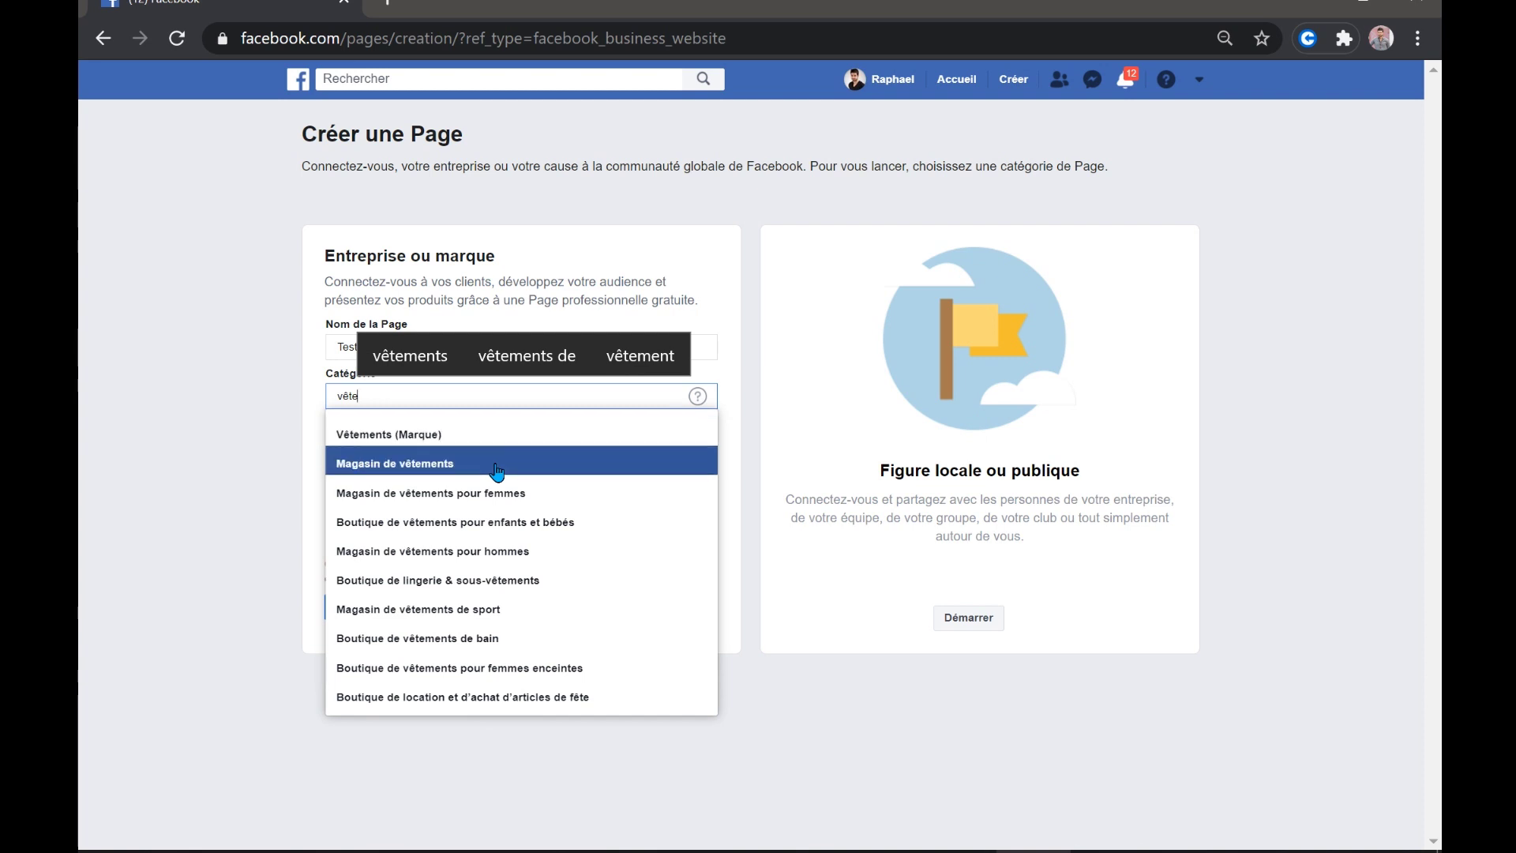
{"action": "left_click", "coordinate": [495, 464]}
Fill in the business's street address, city and postcode, choose not to display the address, and submit the Page details.
{"action": "left_click", "coordinate": [417, 396]}
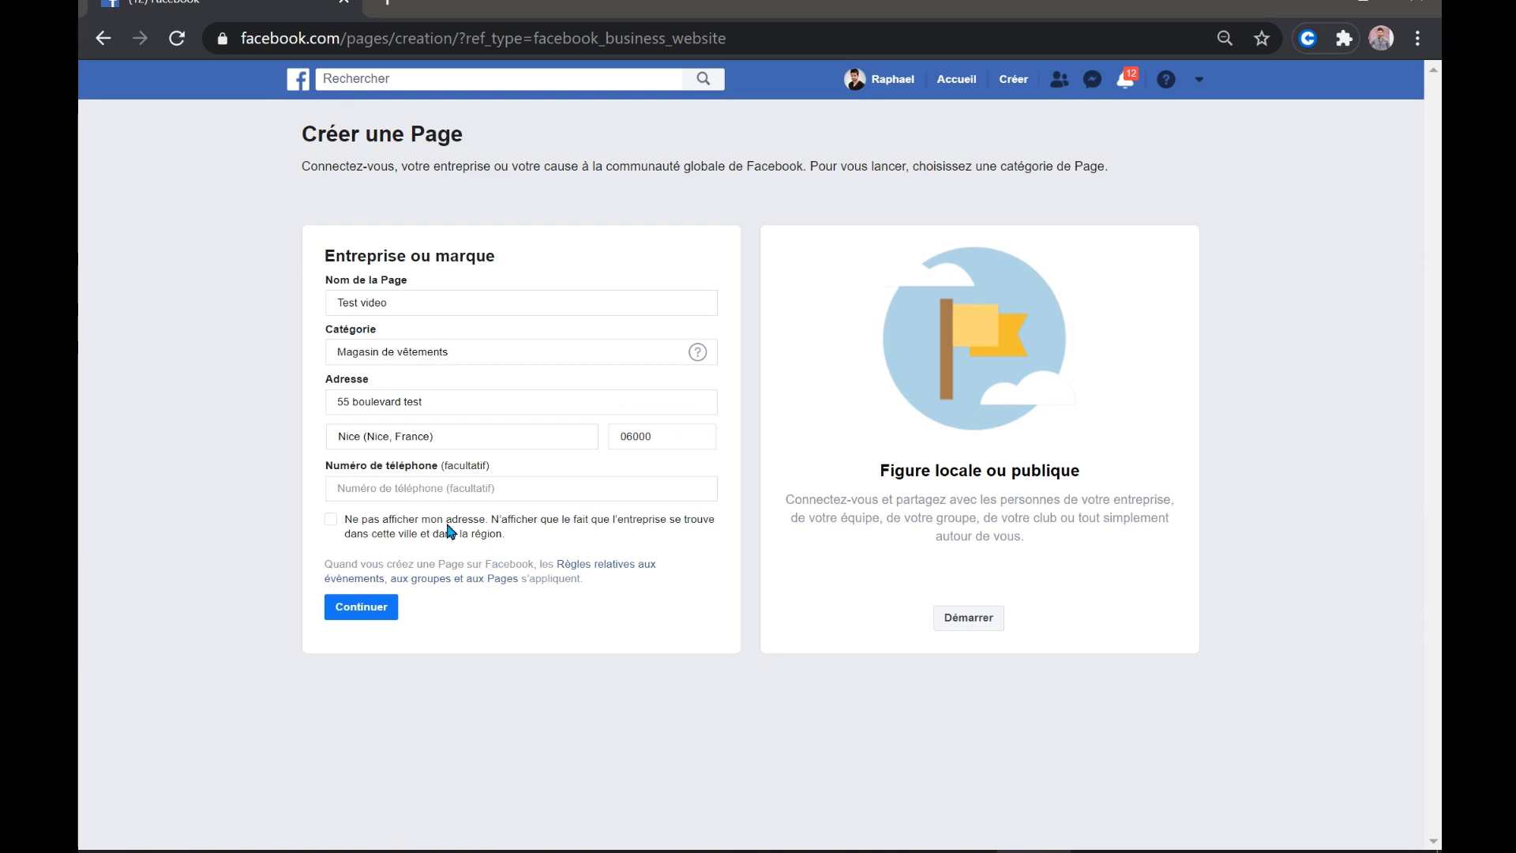
{"action": "left_click", "coordinate": [369, 523]}
{"action": "left_click", "coordinate": [372, 619]}
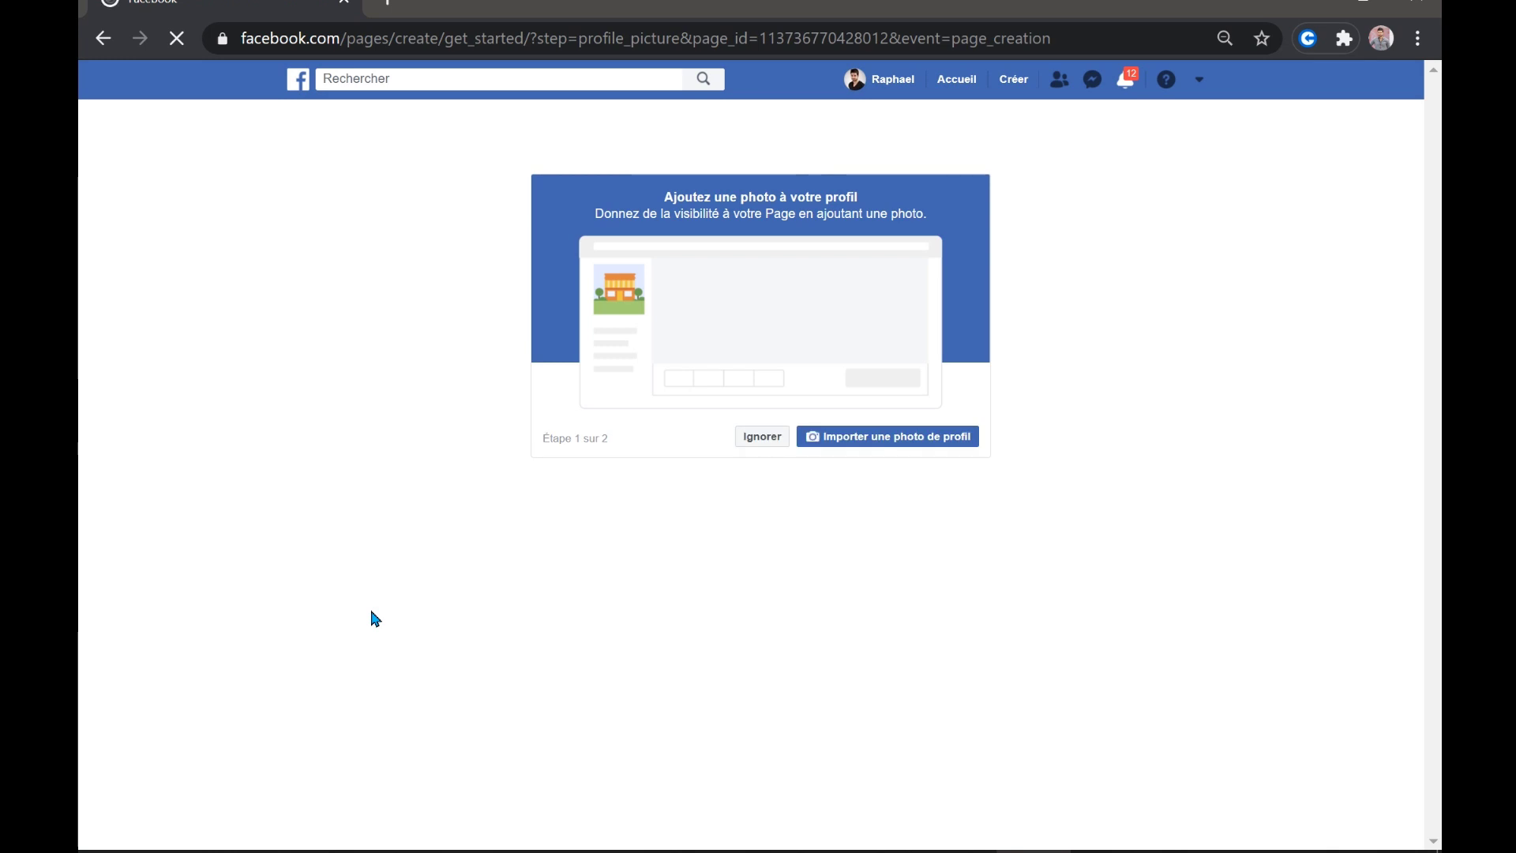
Skip the profile photo and cover photo setup, and dismiss the tip about inviting friends on the new Page.
{"action": "left_click", "coordinate": [762, 437]}
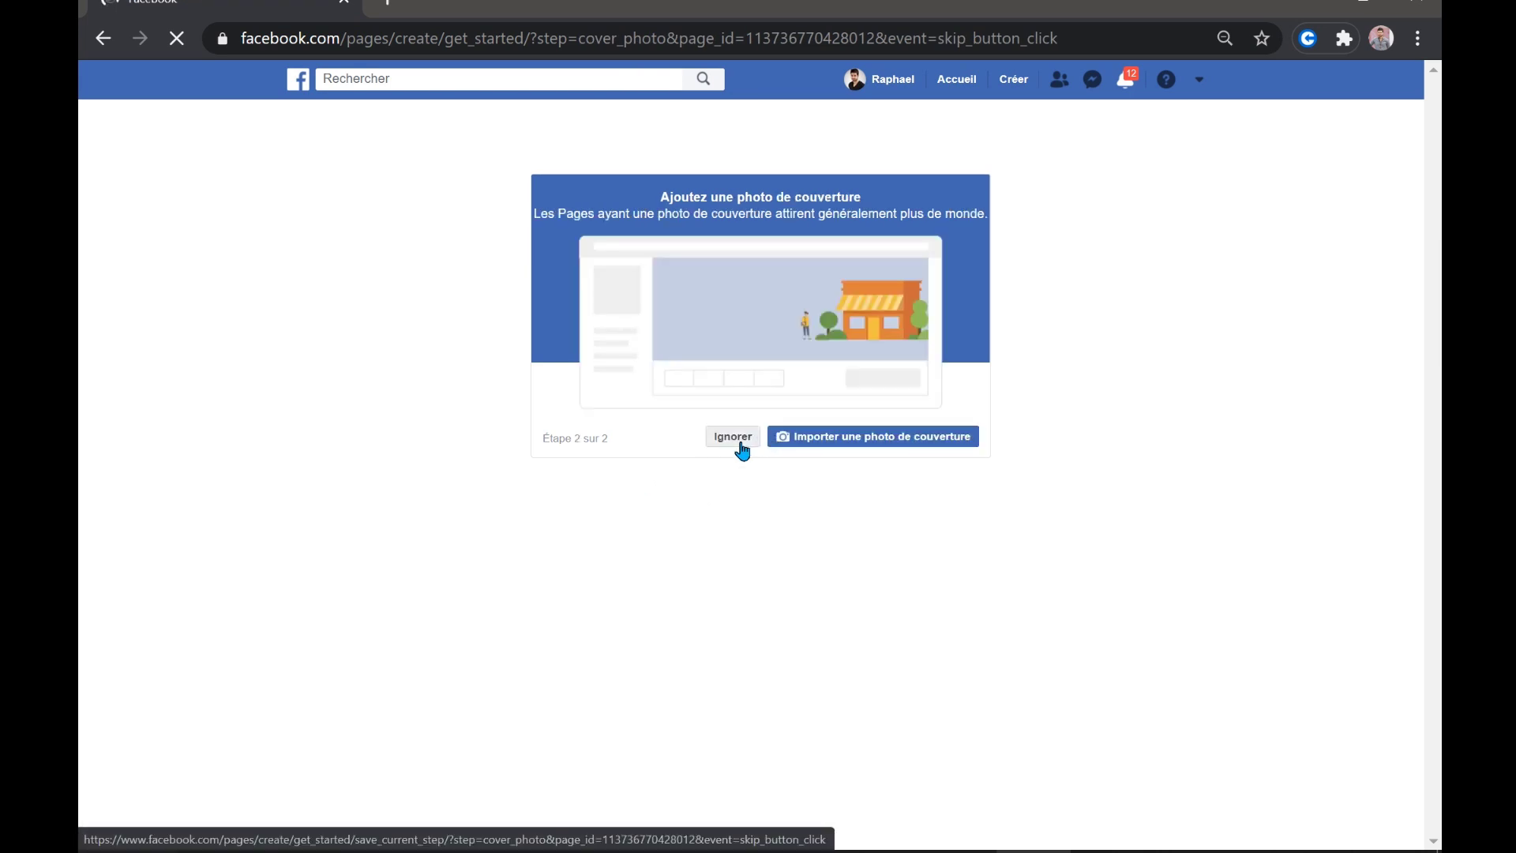
{"action": "left_click", "coordinate": [742, 446]}
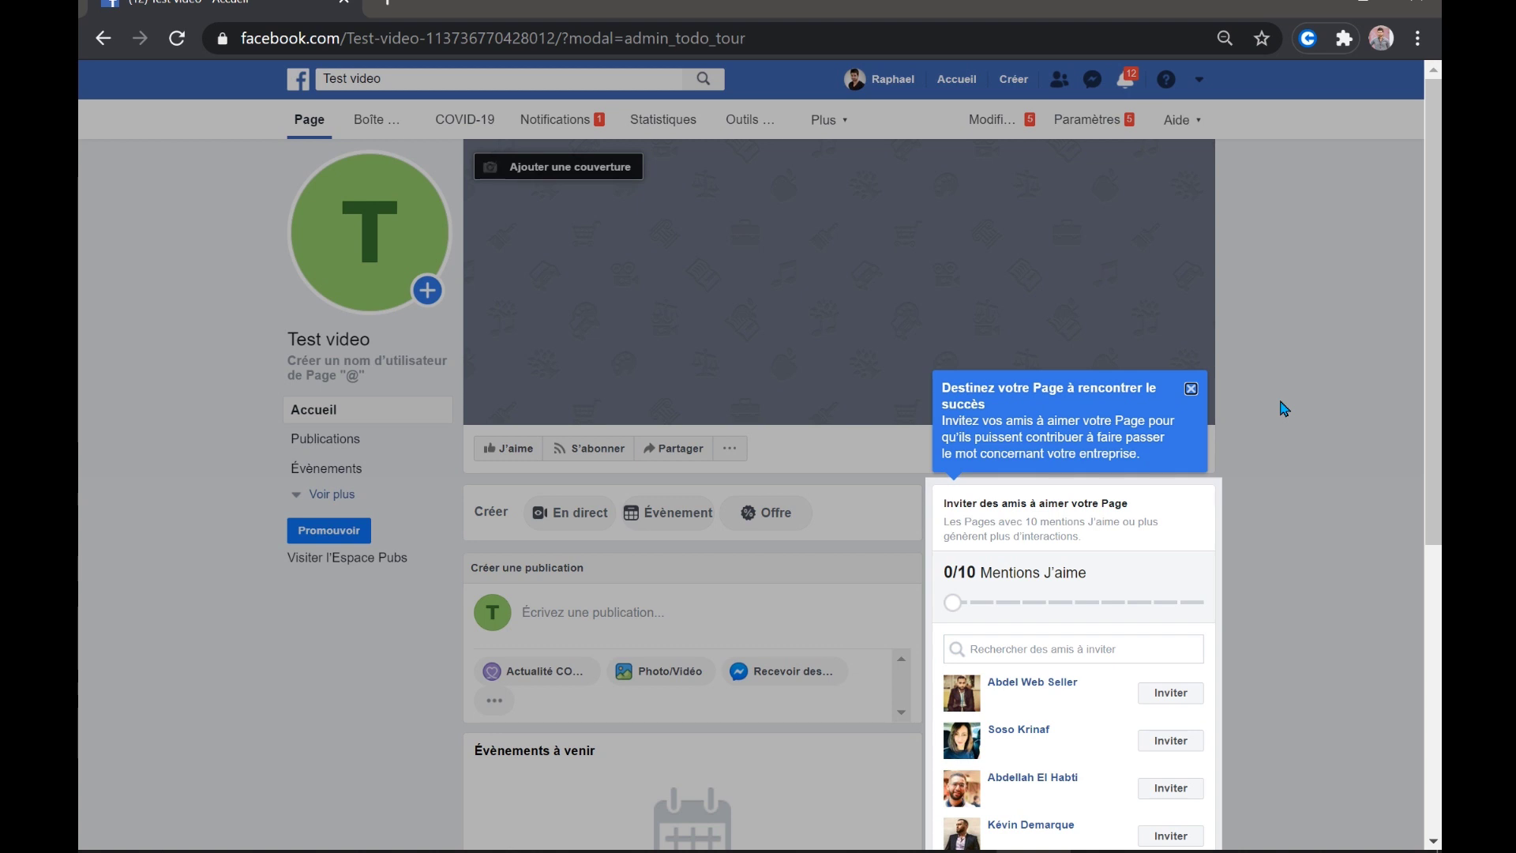
{"action": "left_click", "coordinate": [1191, 389]}
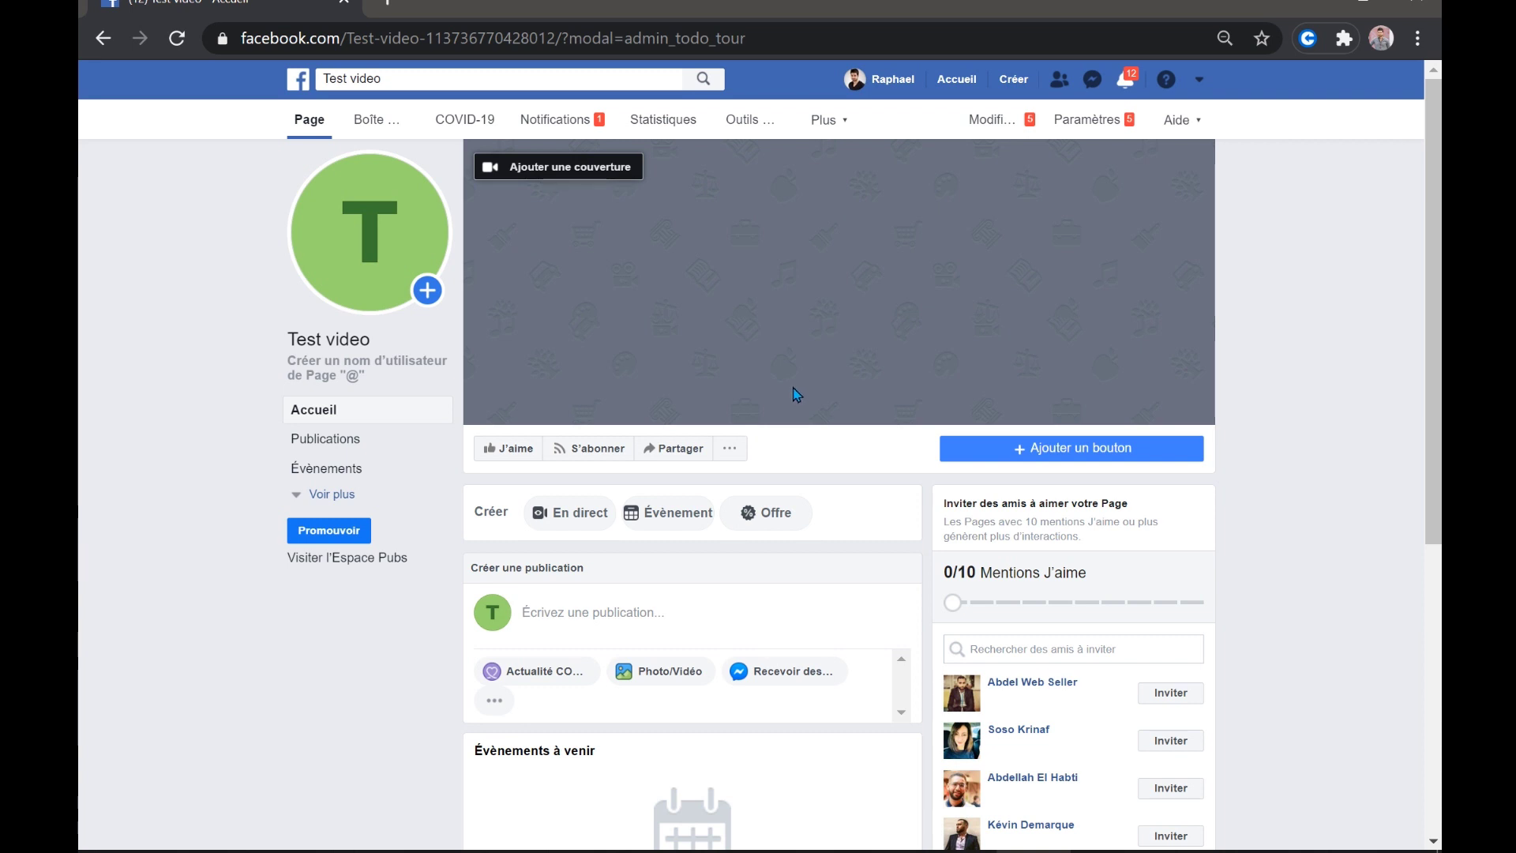
{"action": "mouse_move", "coordinate": [387, 237]}
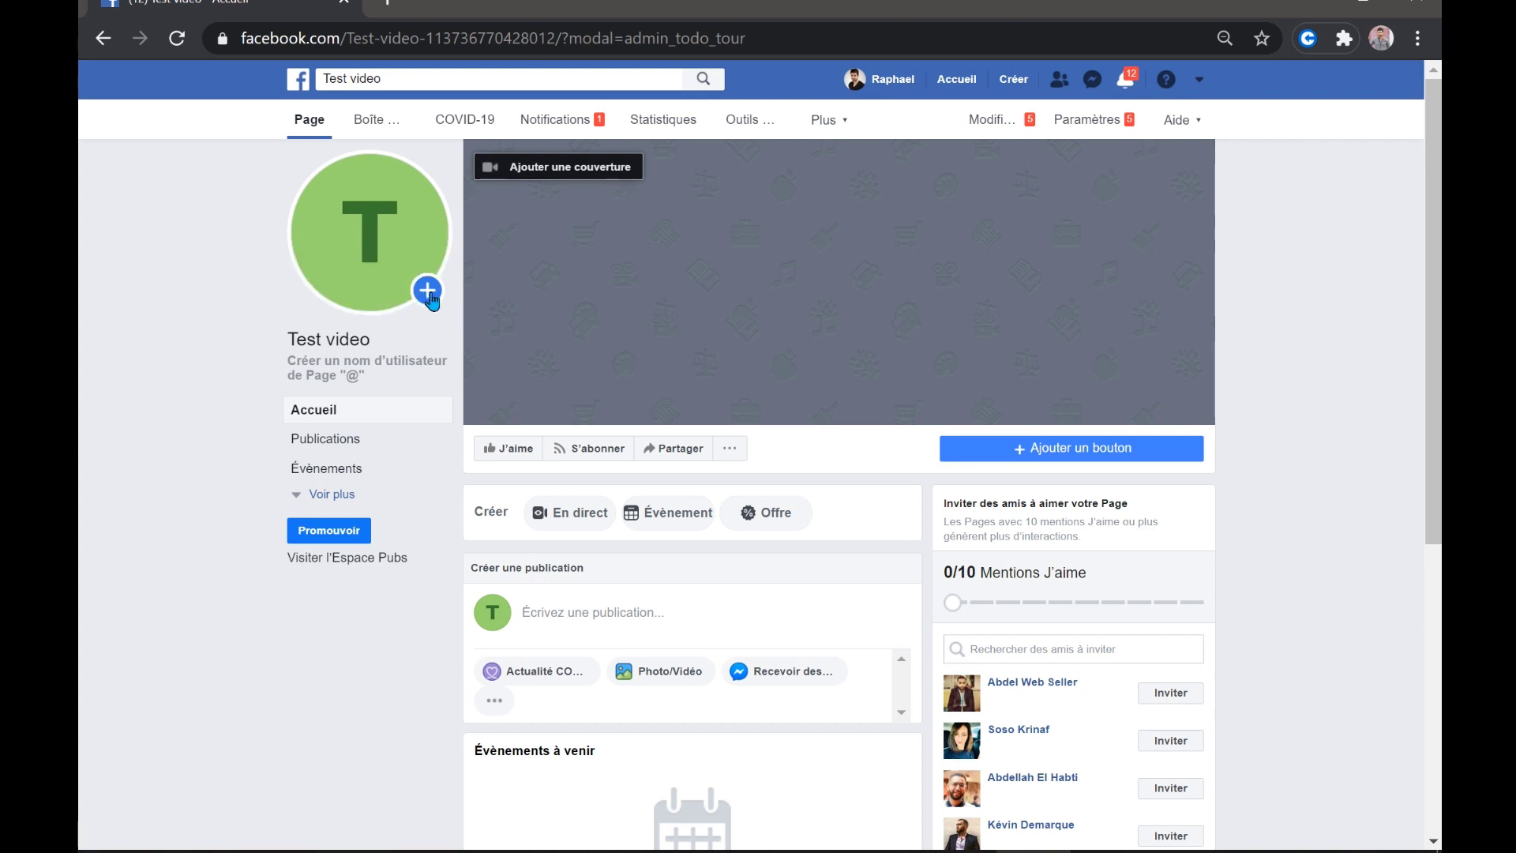
{"action": "left_click", "coordinate": [367, 273]}
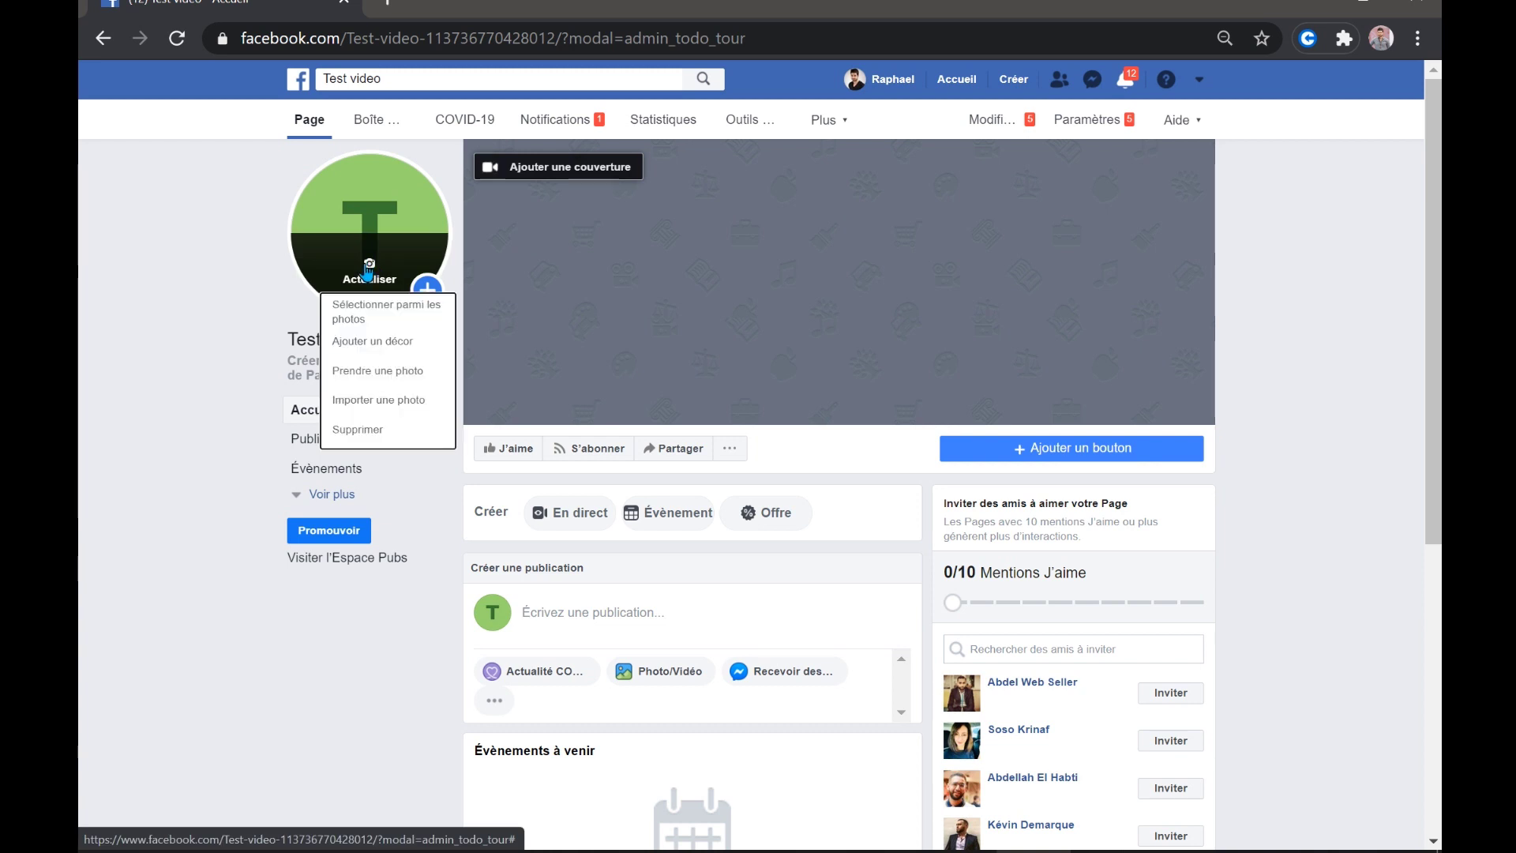
{"action": "left_click", "coordinate": [415, 403]}
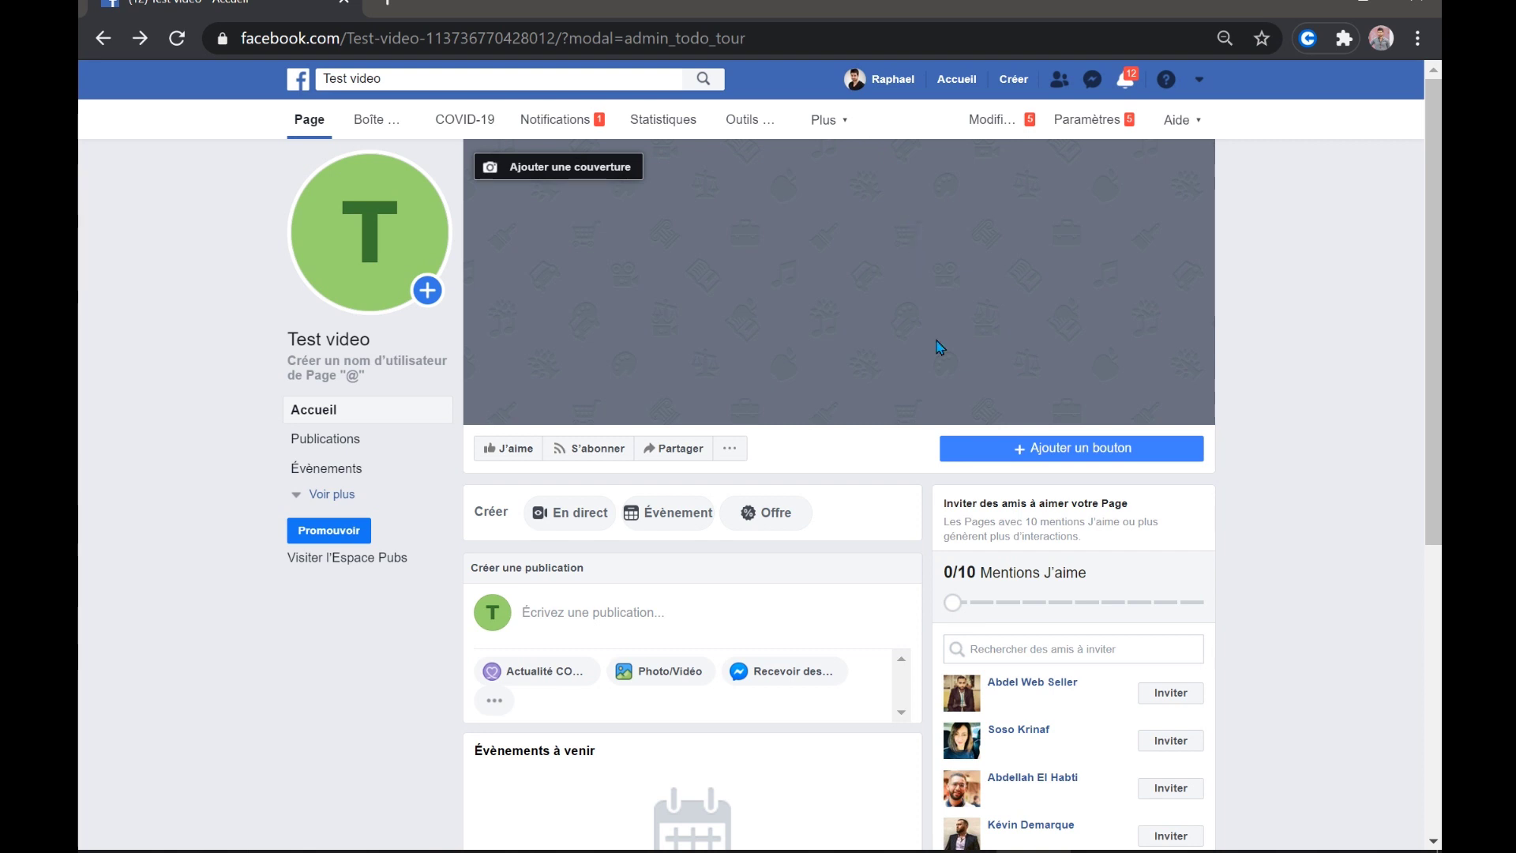
{"action": "left_click", "coordinate": [987, 449]}
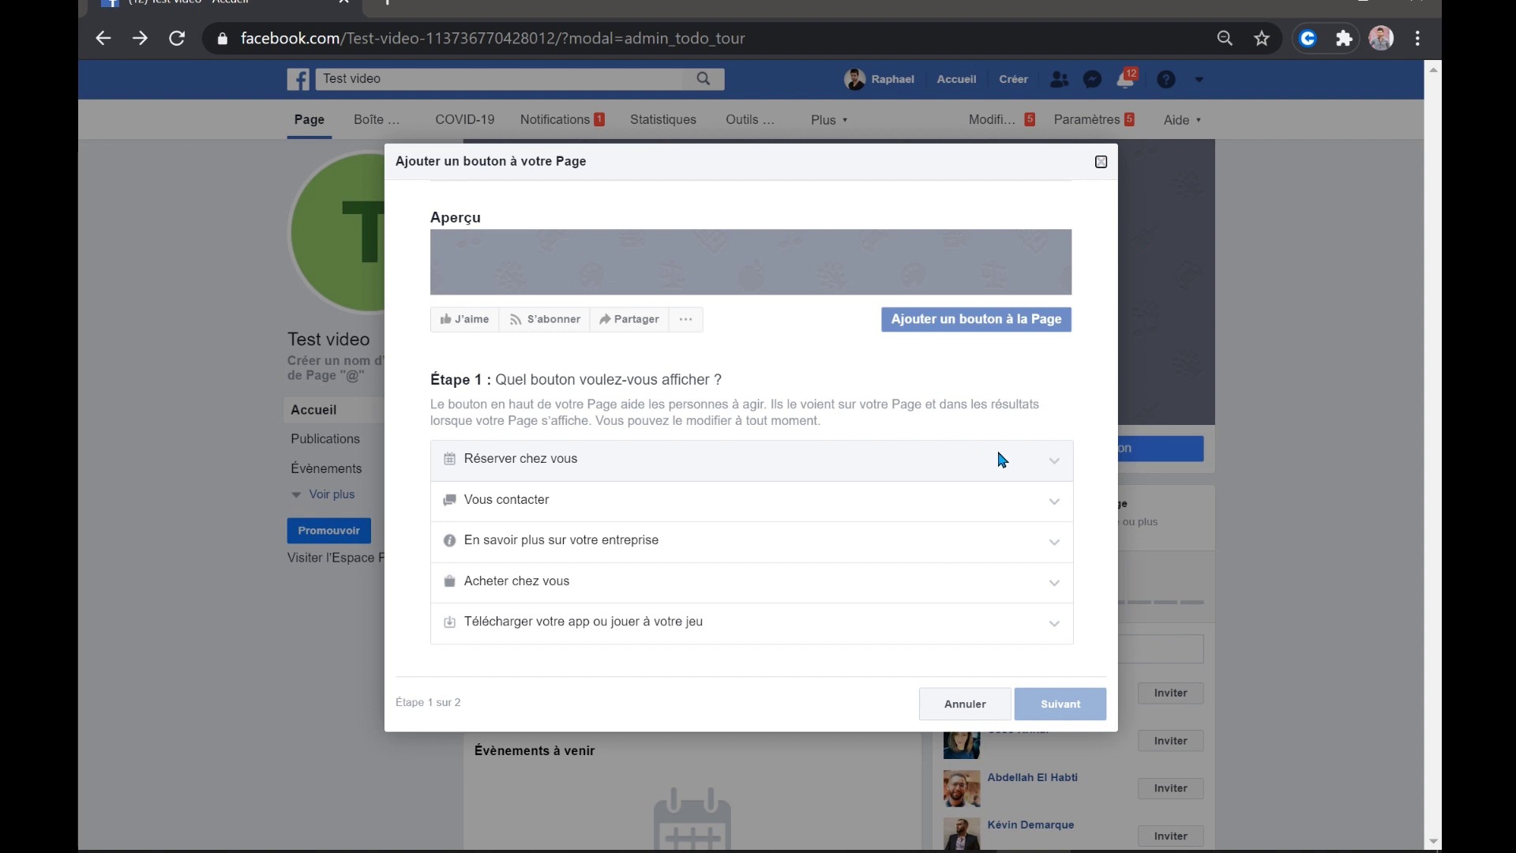
{"action": "left_click", "coordinate": [539, 580]}
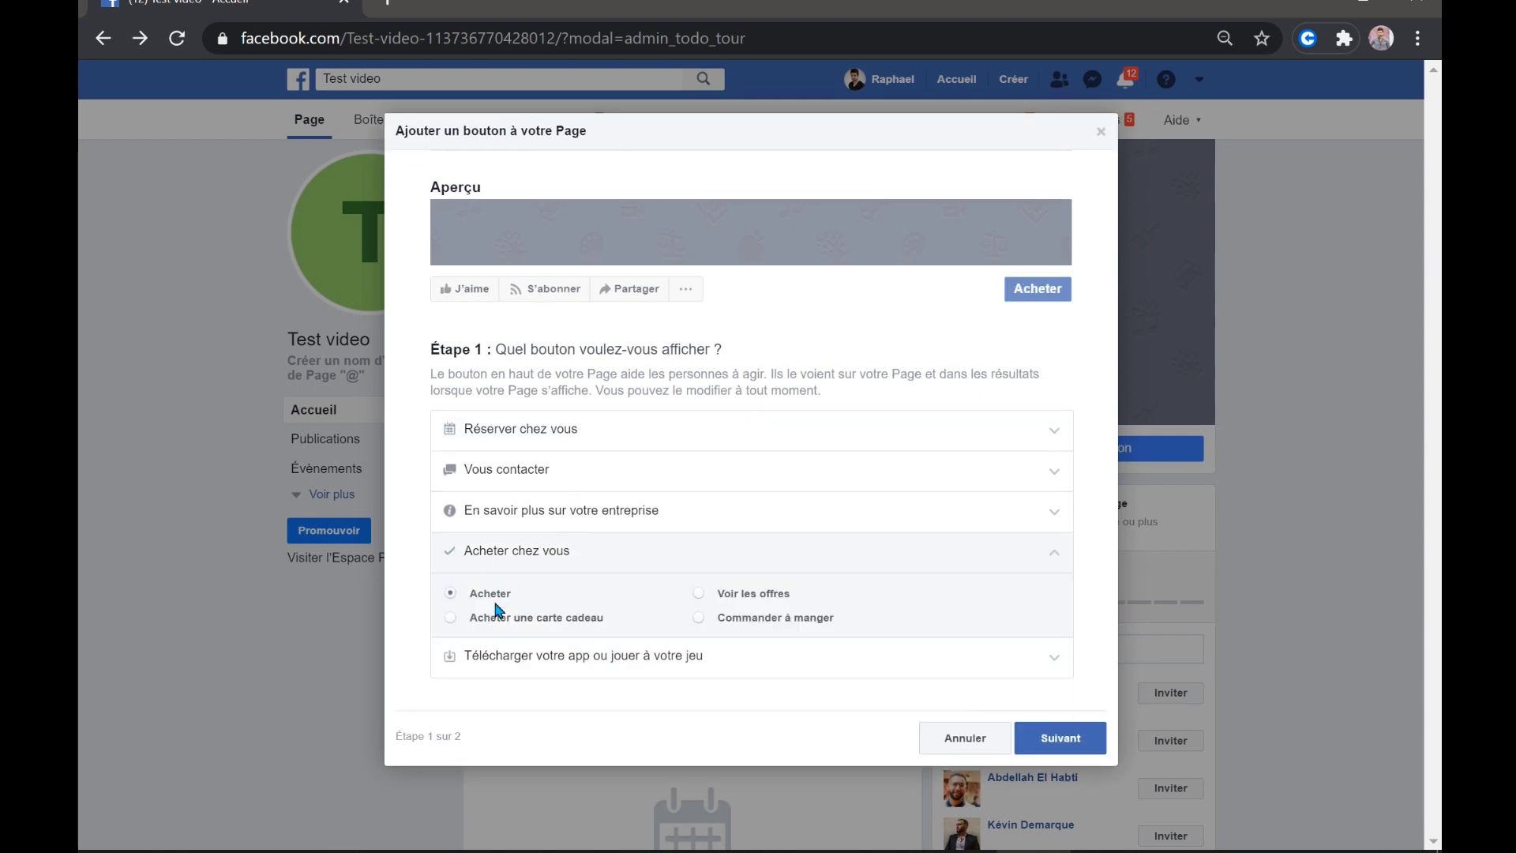
{"action": "left_click", "coordinate": [1051, 736]}
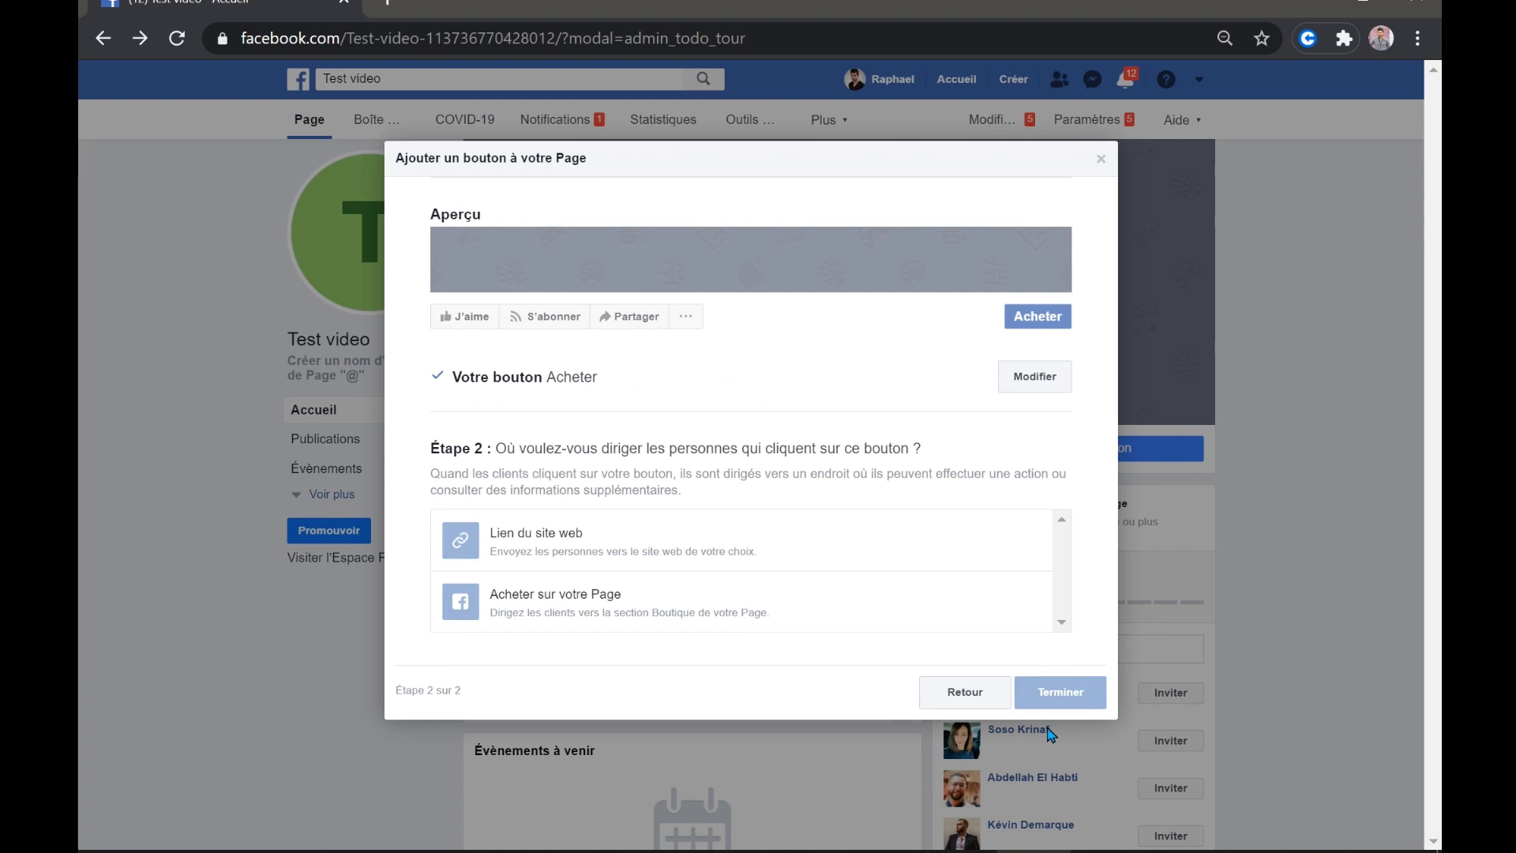
{"action": "left_click", "coordinate": [560, 540]}
{"action": "type", "text": "h"}
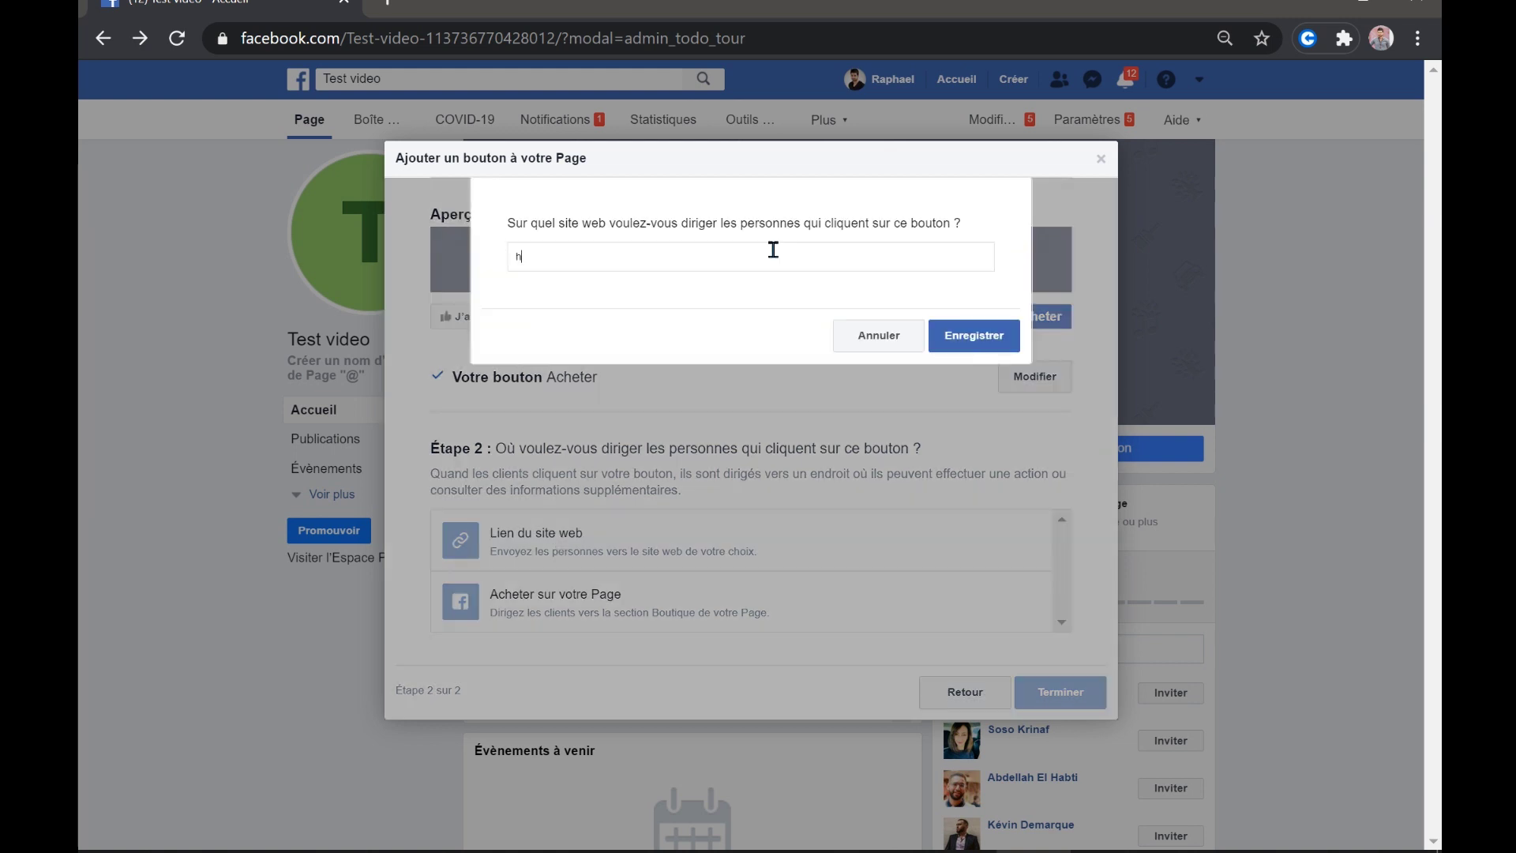
{"action": "type", "text": "ttps://test.fr"}
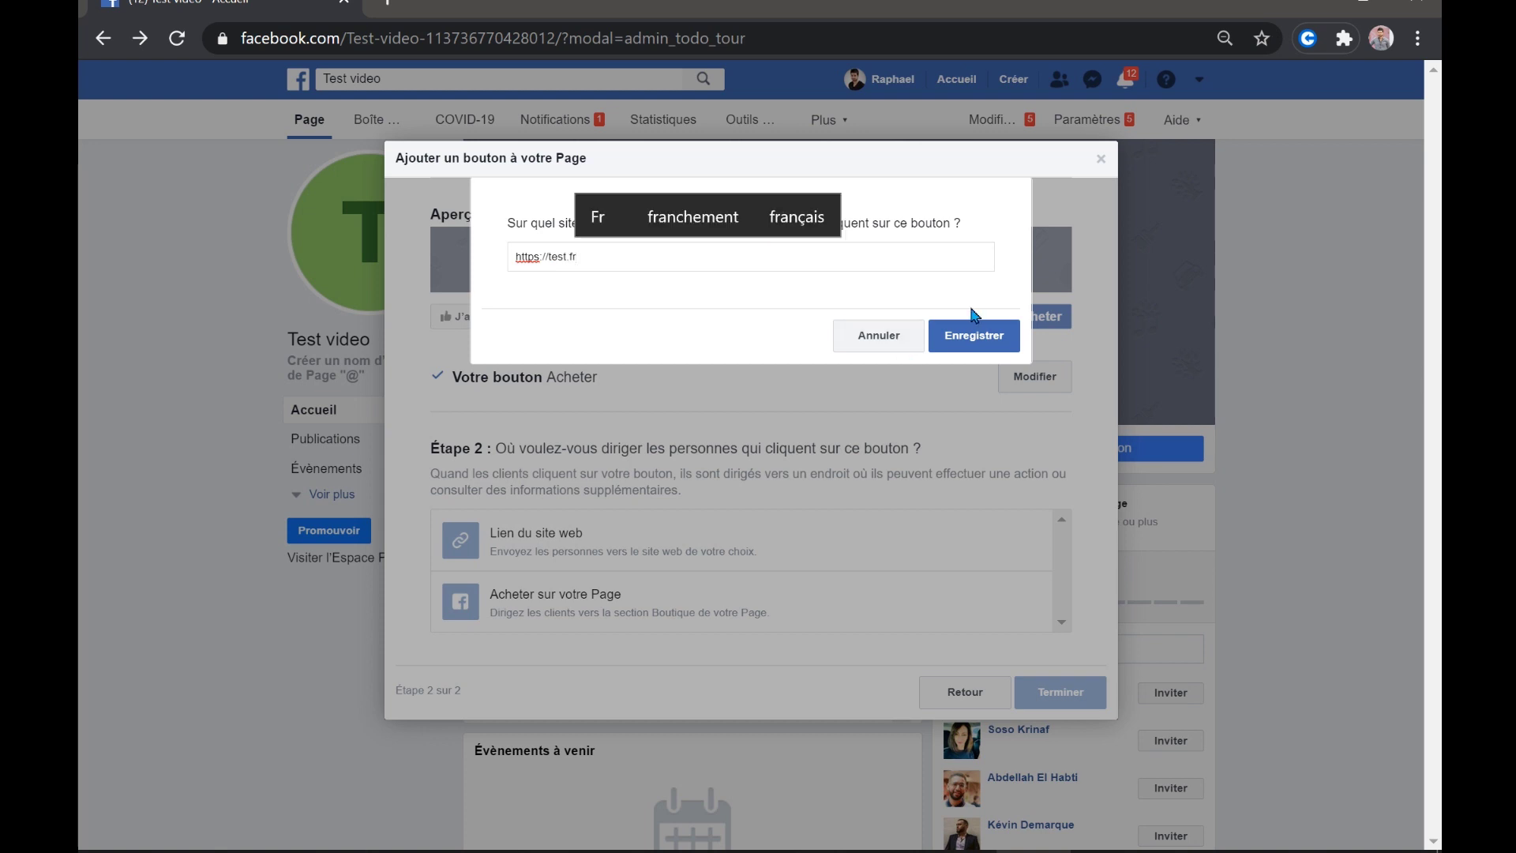
{"action": "left_click", "coordinate": [988, 346]}
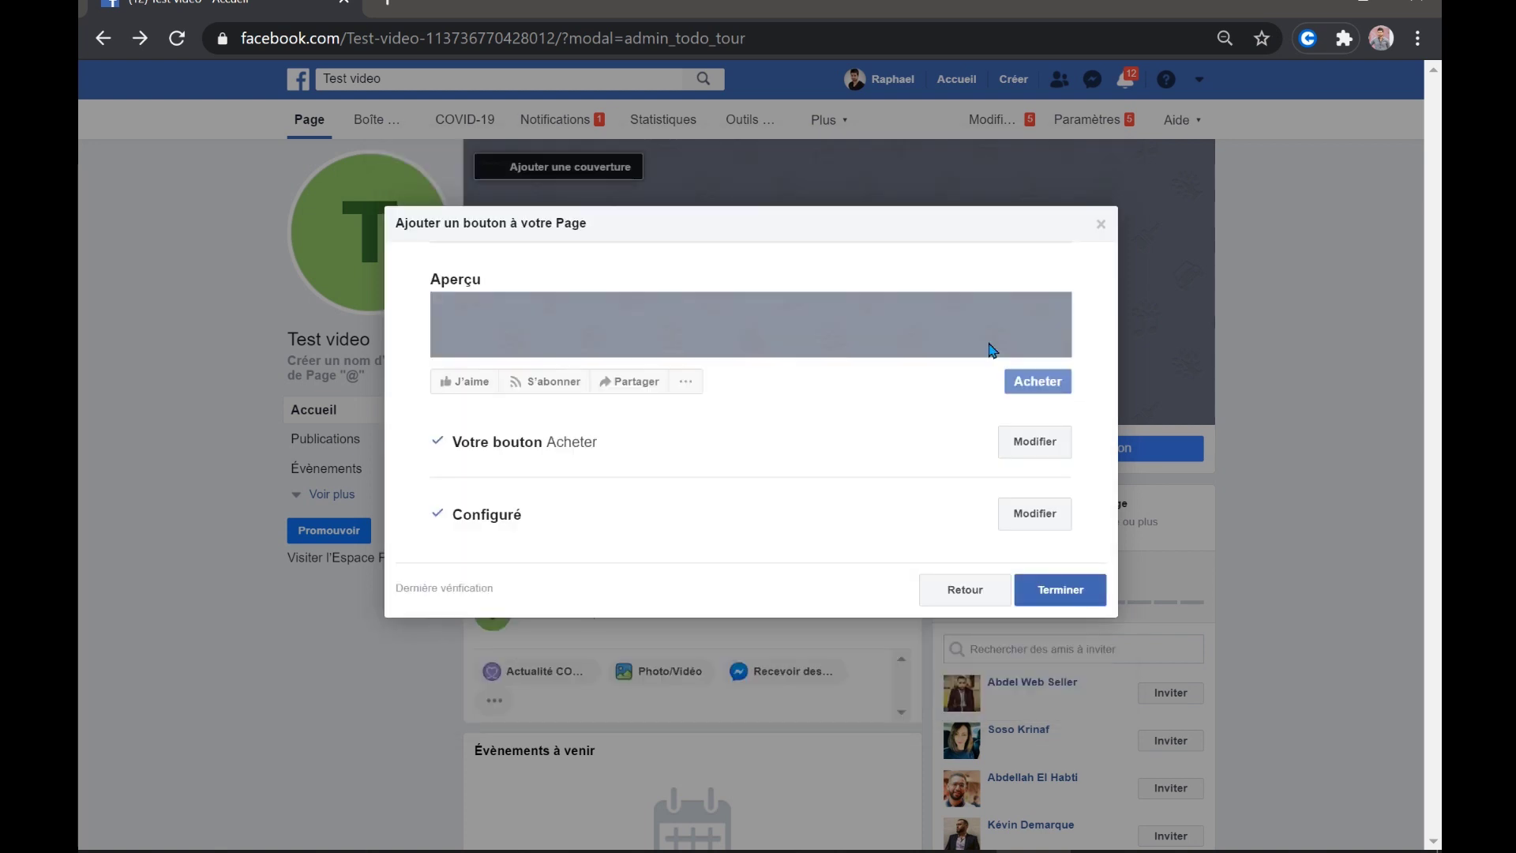
{"action": "left_click", "coordinate": [1051, 594]}
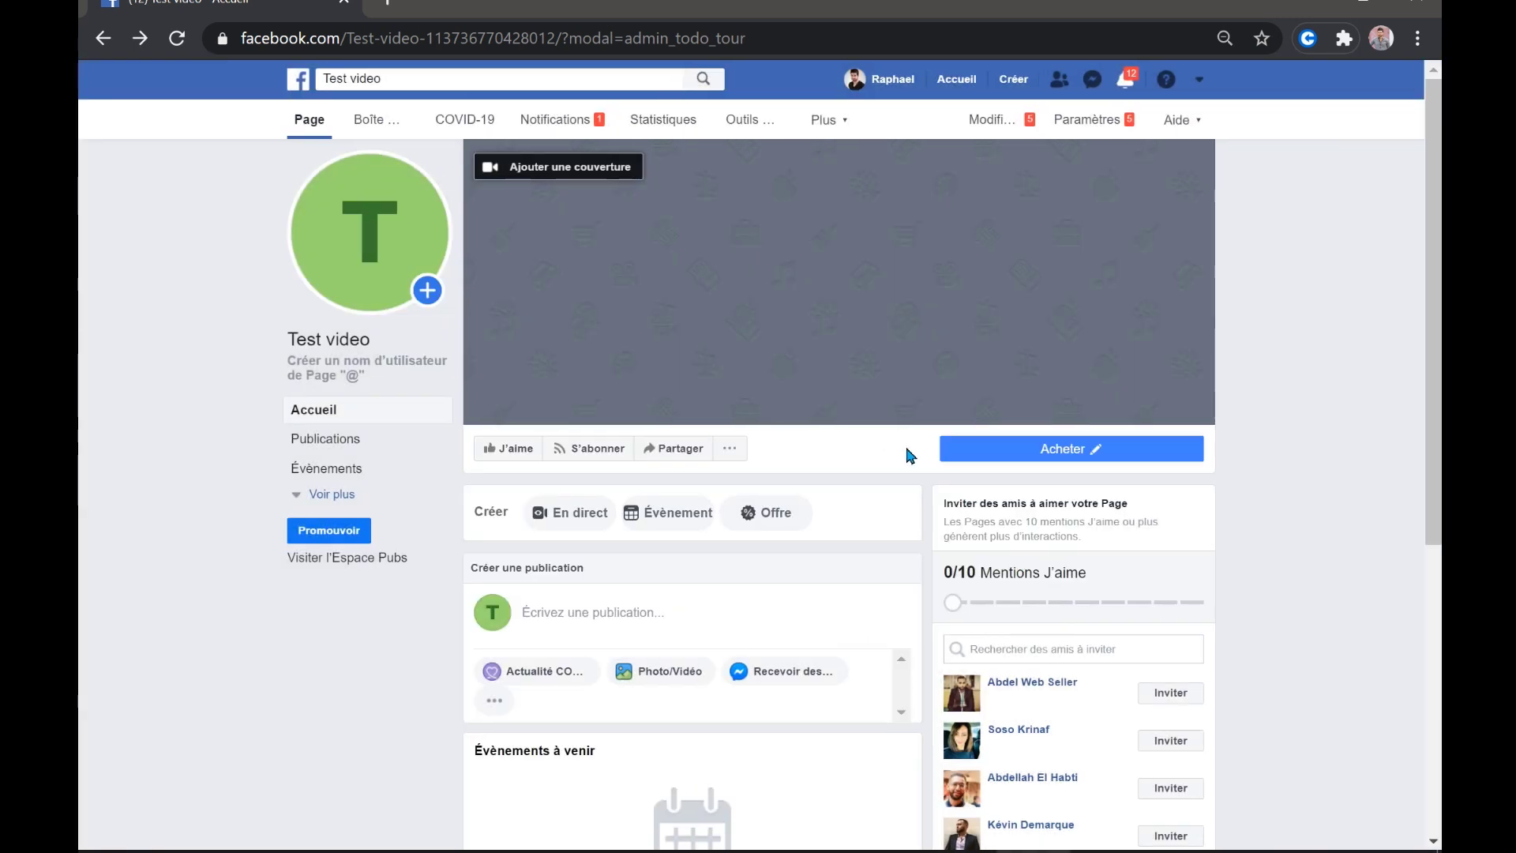
Examine the Acheter button's management options and the options offered when creating a publication, leaving both unchanged.
{"action": "left_click", "coordinate": [963, 452]}
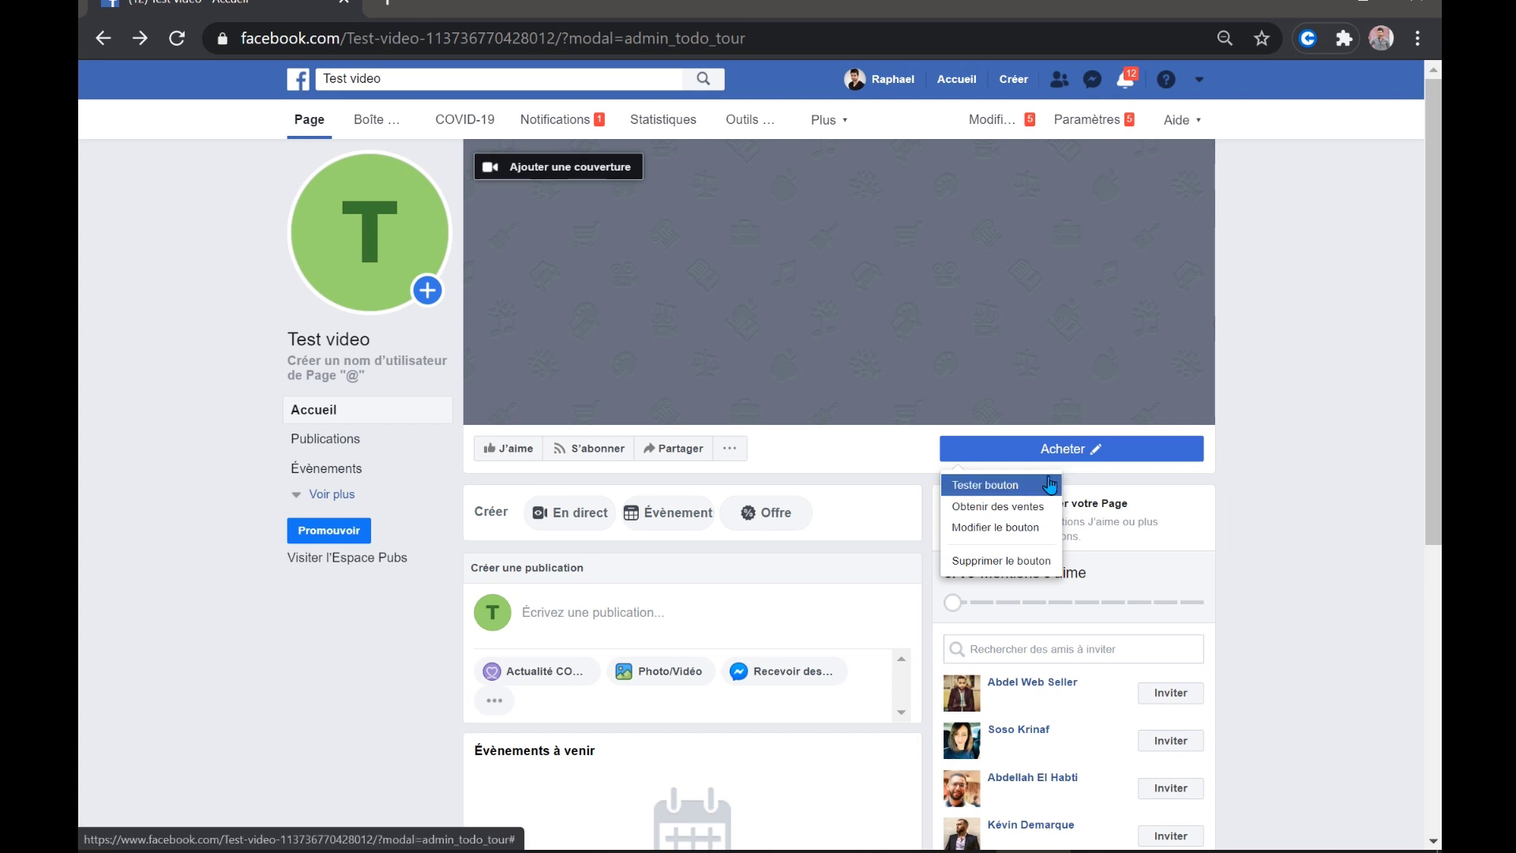
{"action": "left_click", "coordinate": [958, 445]}
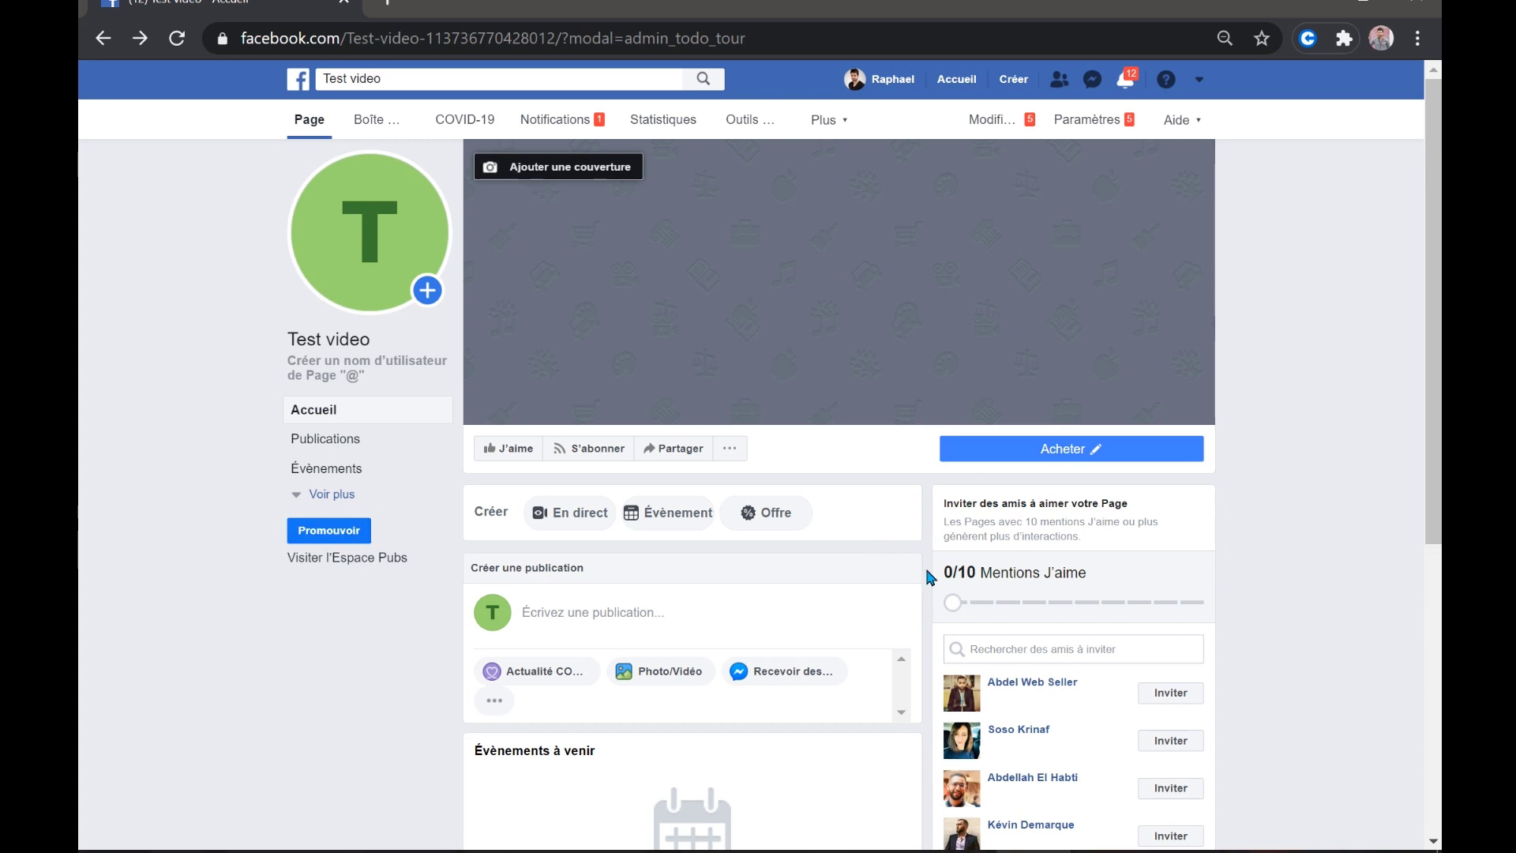
{"action": "scroll", "coordinate": [926, 570], "scroll_direction": "down", "scroll_amount": 1}
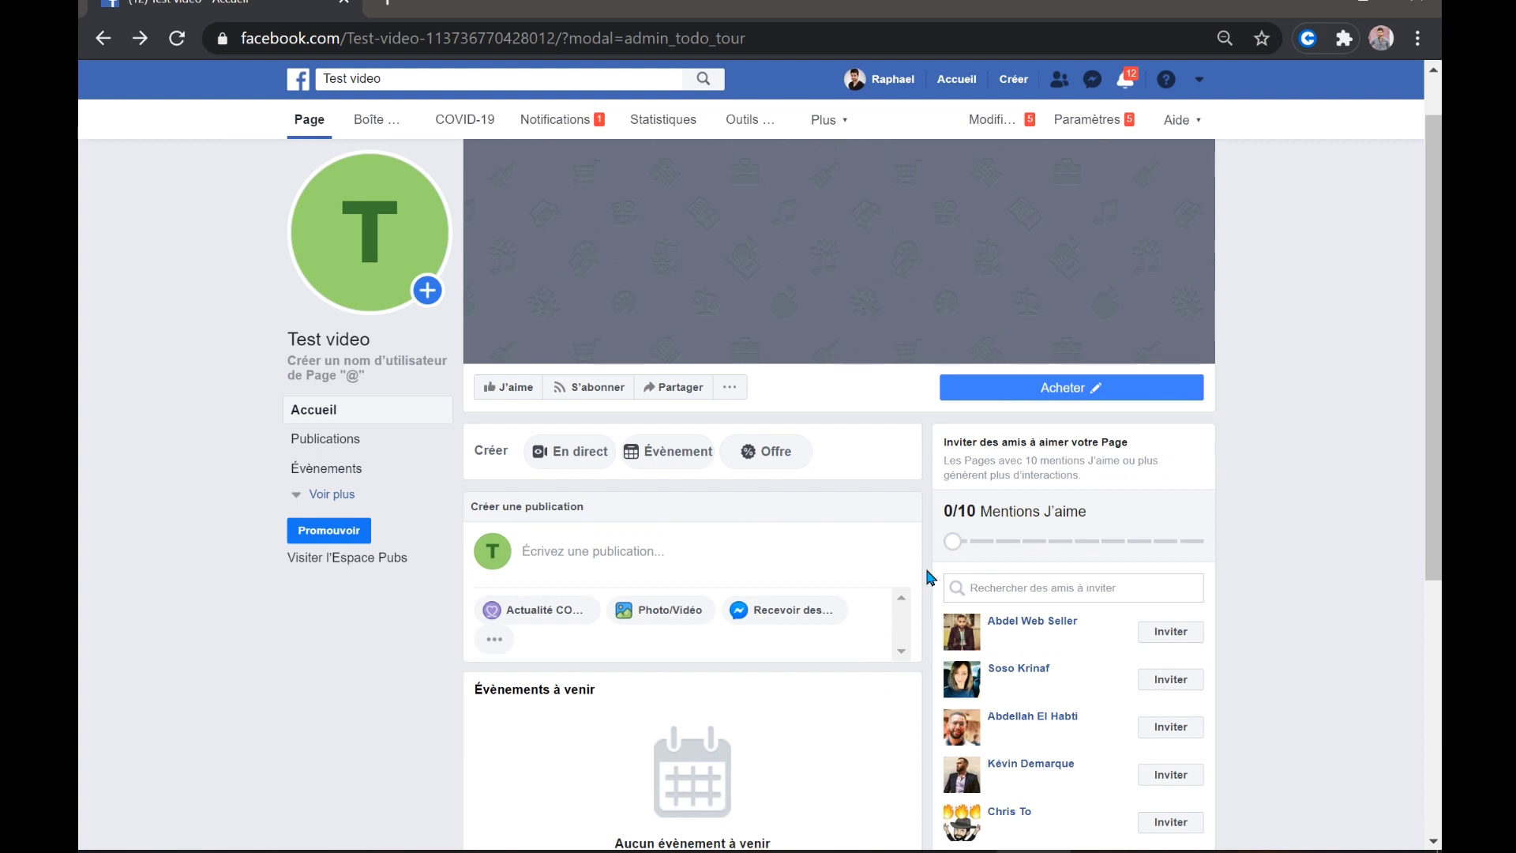
{"action": "left_click", "coordinate": [725, 554]}
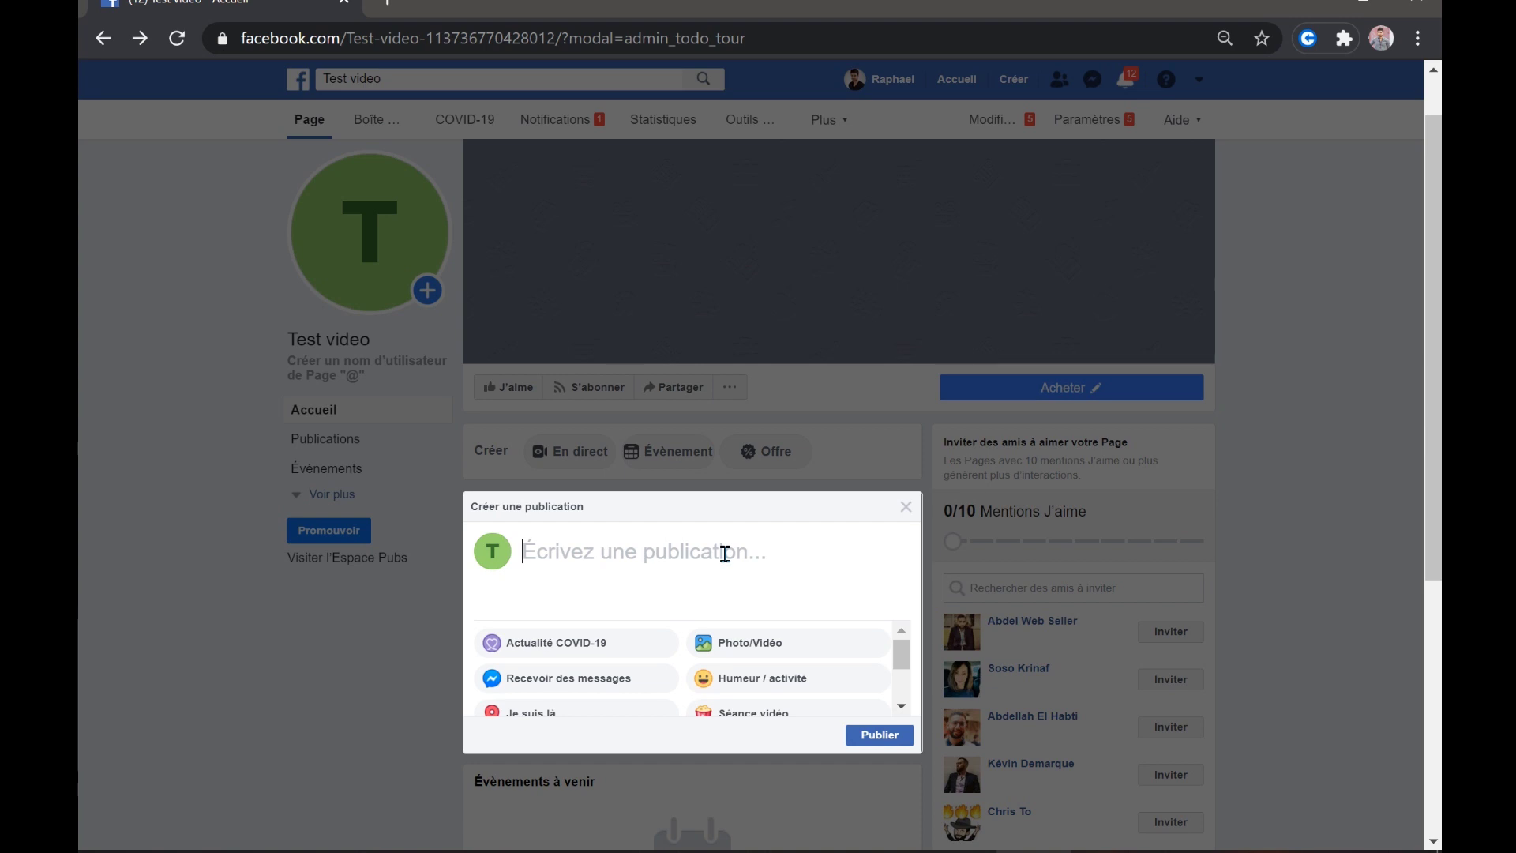
{"action": "scroll", "coordinate": [922, 382], "scroll_direction": "down", "scroll_amount": 2}
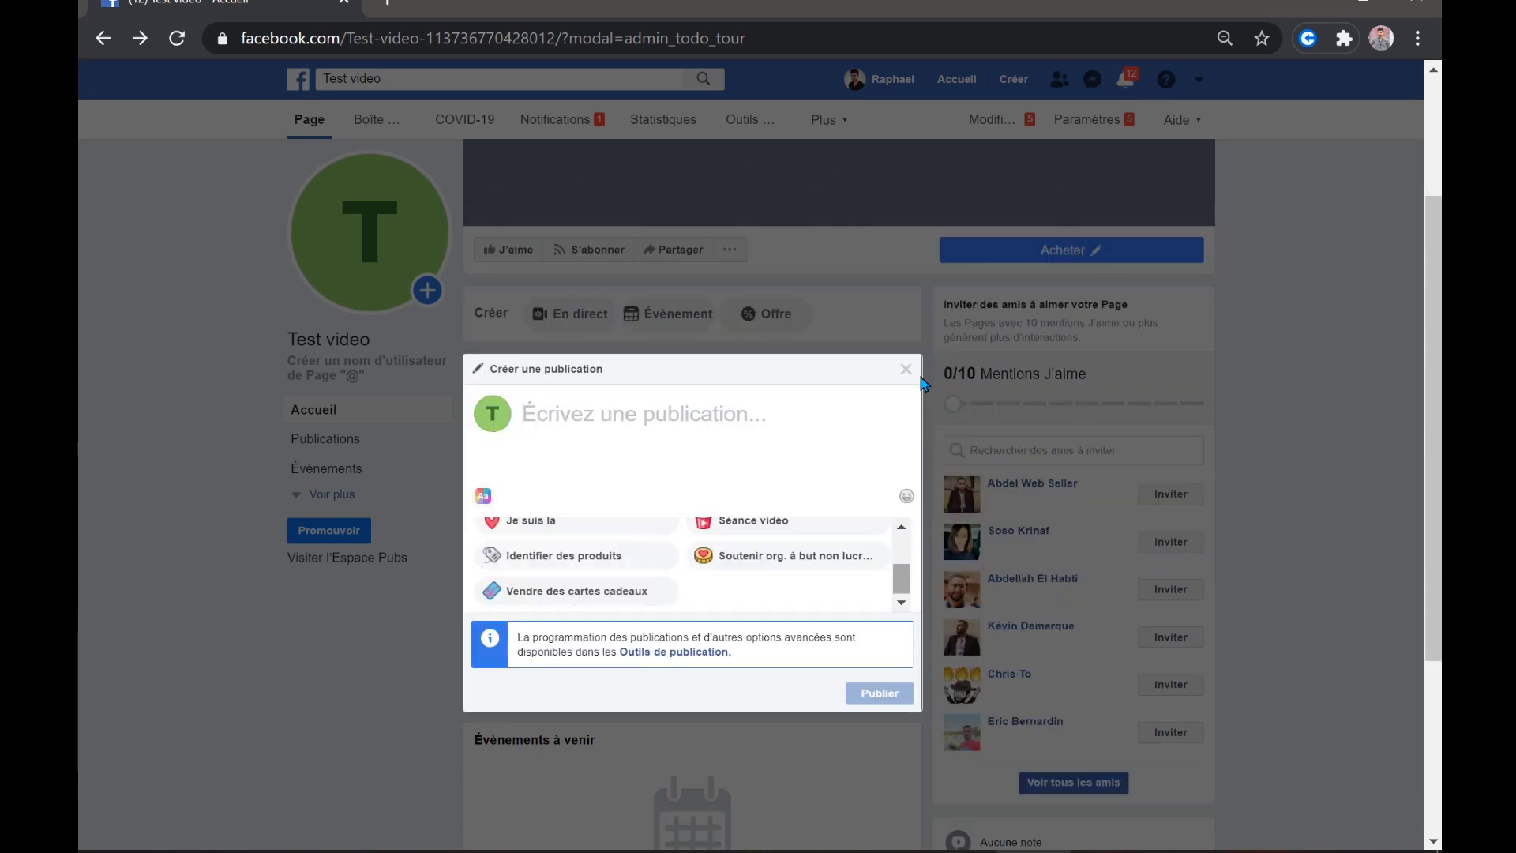
{"action": "left_click", "coordinate": [922, 382]}
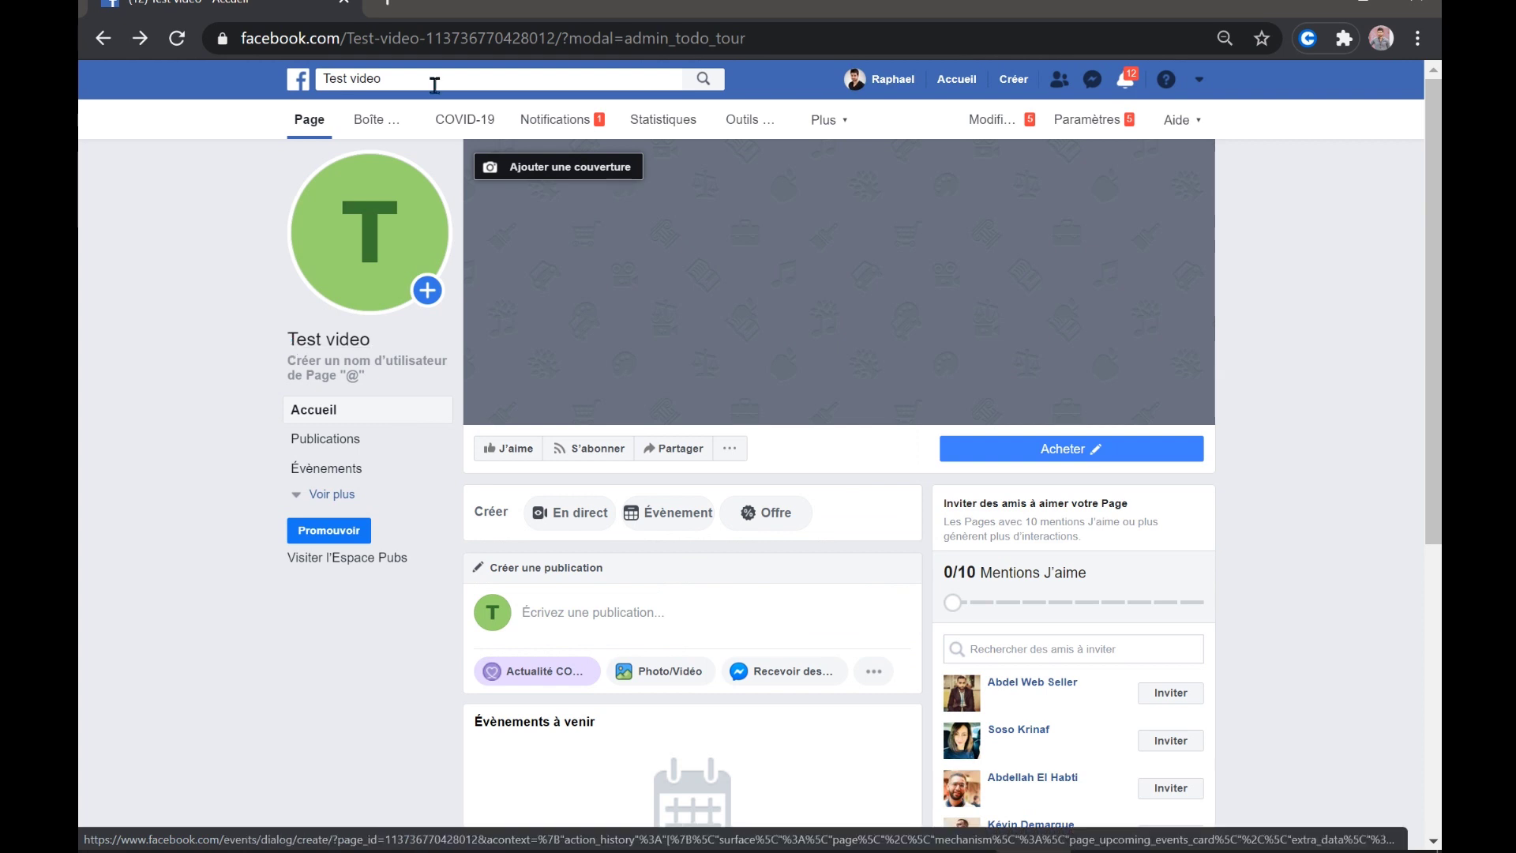
Search Facebook for "formations gratuites en marketing digital" using the matching suggestion.
{"action": "left_click", "coordinate": [391, 86]}
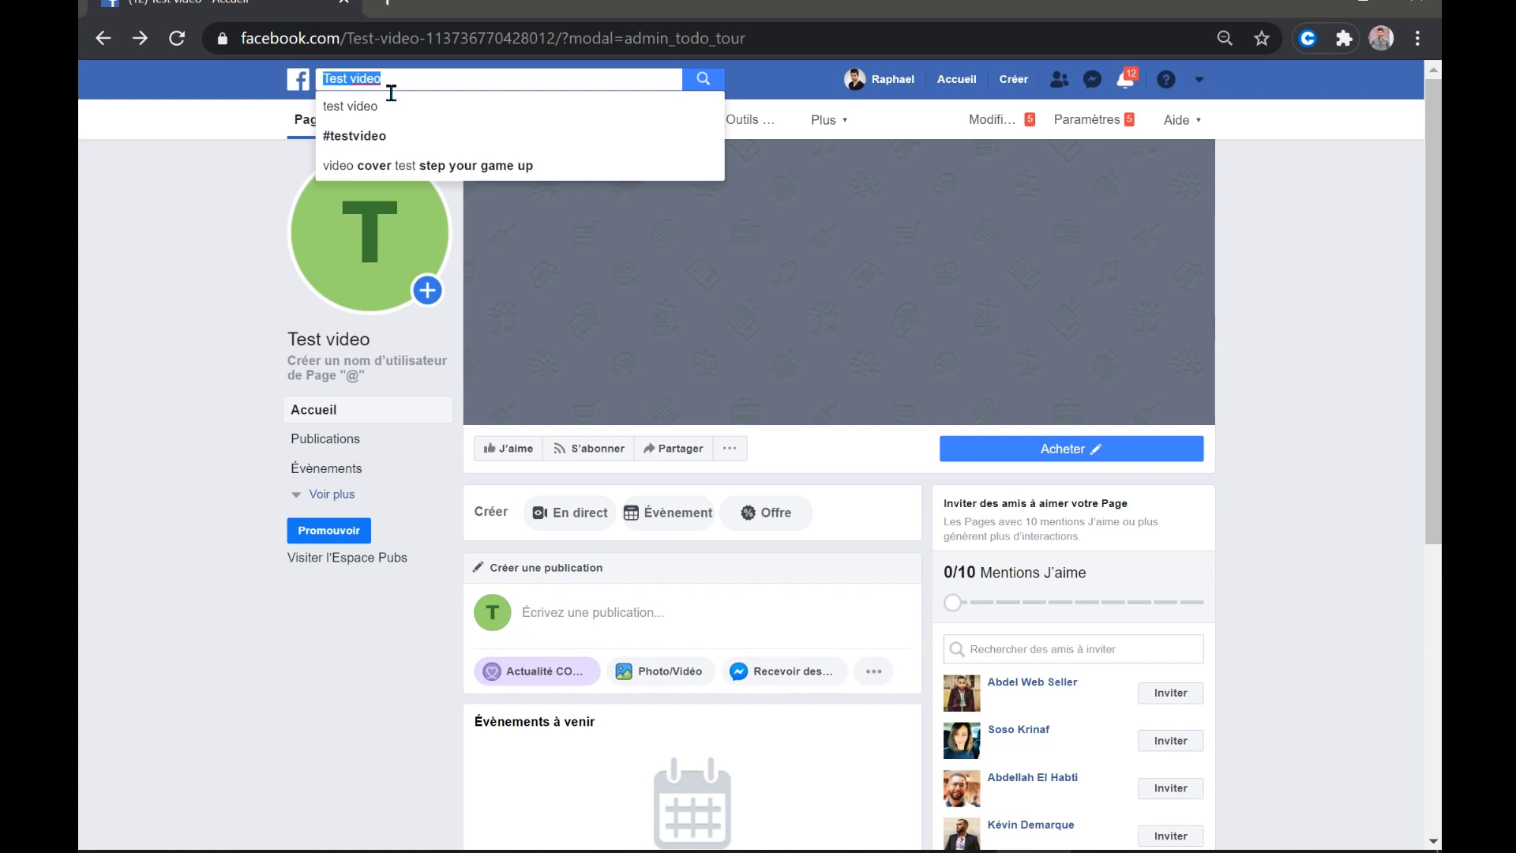
{"action": "type", "text": "format"}
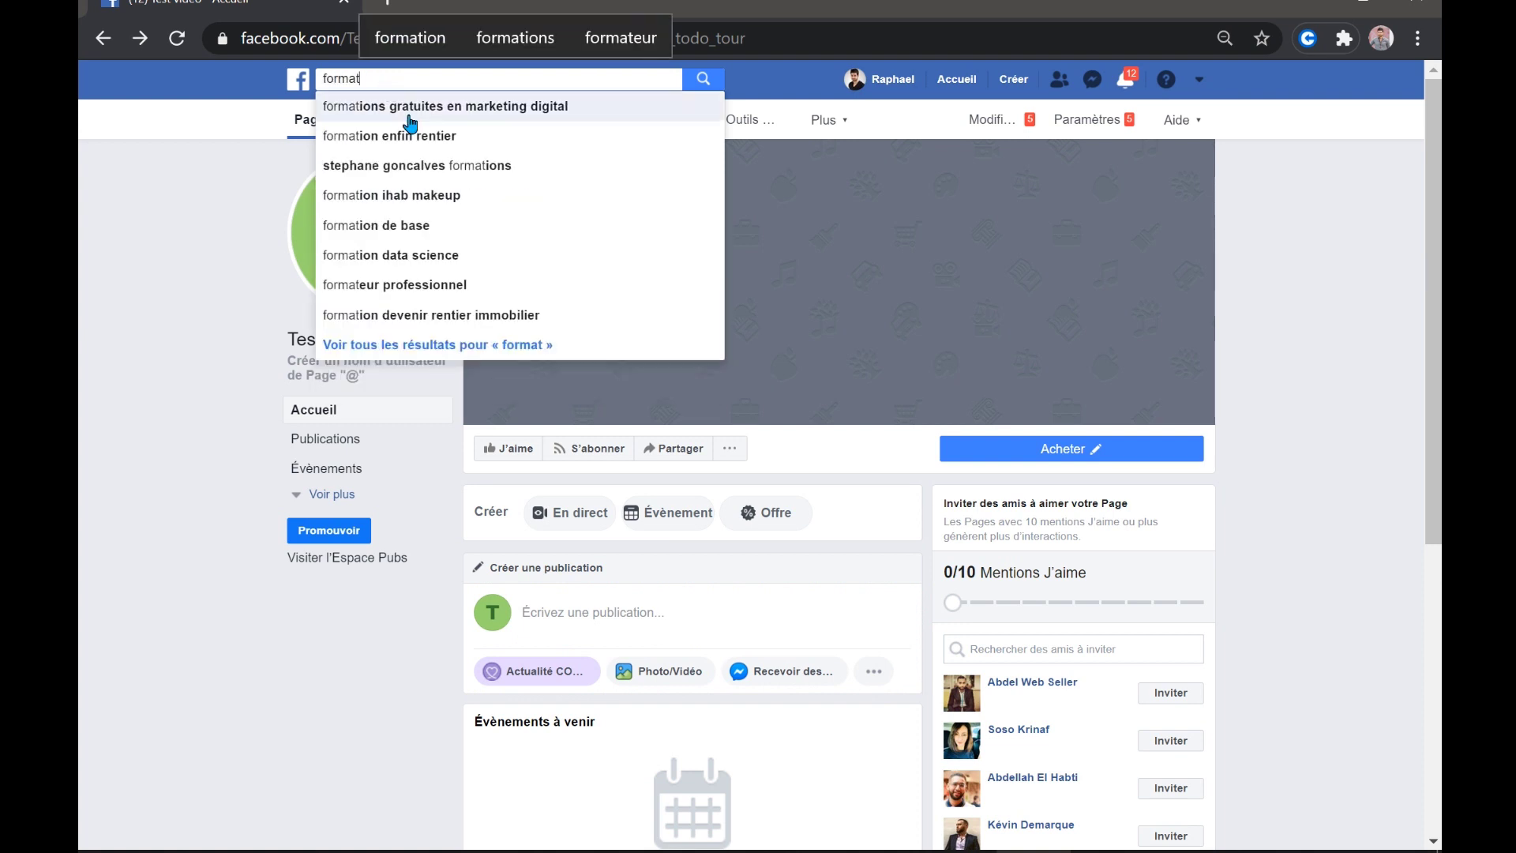
{"action": "left_click", "coordinate": [425, 122]}
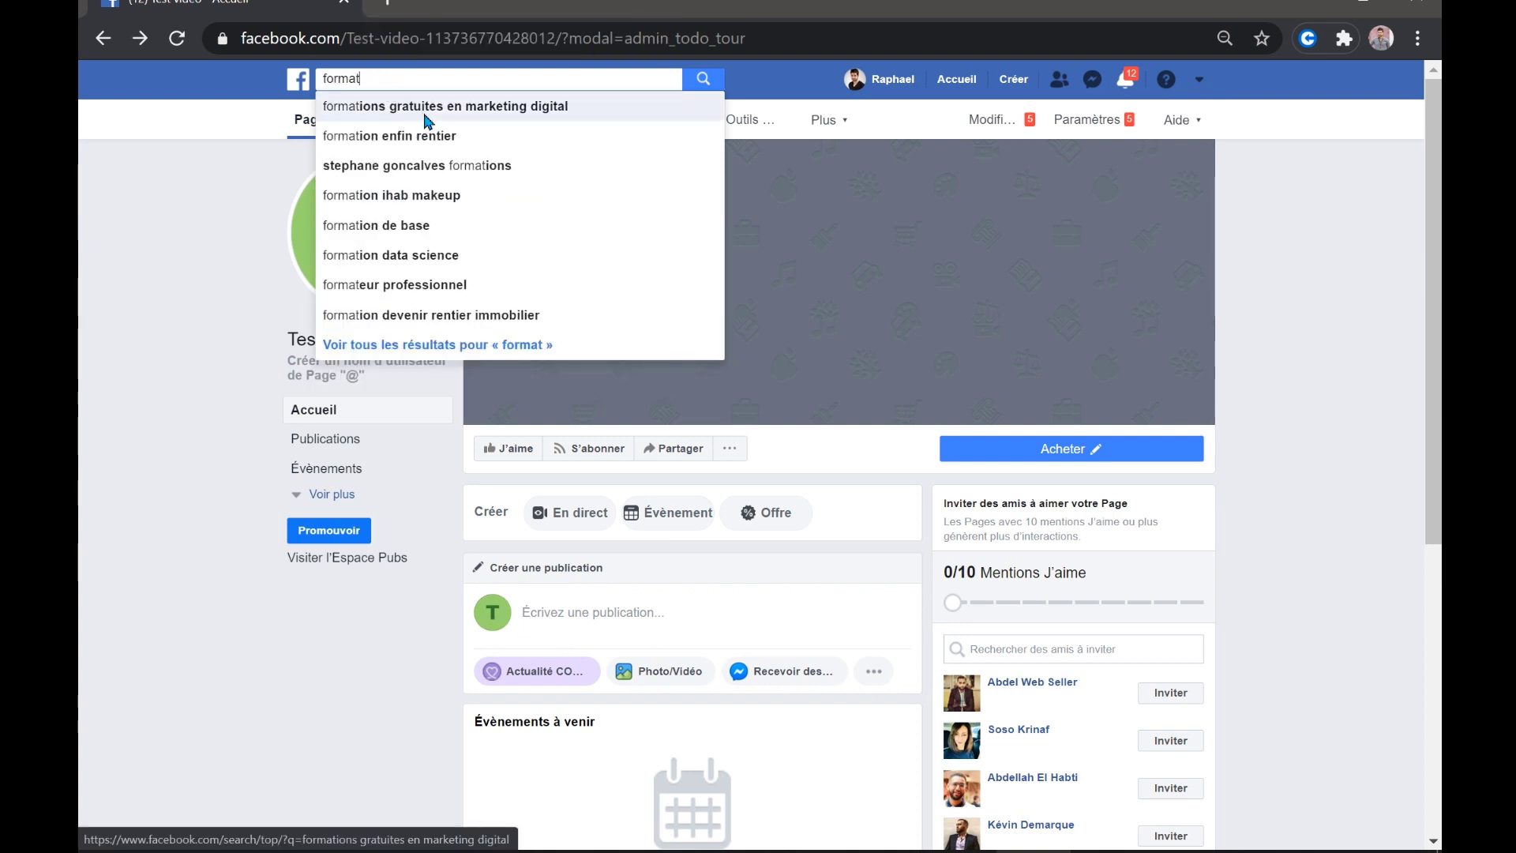
Open the "Formations gratuites en Marketing Digital" Page from the search results and examine its home content and its like and subscription options.
{"action": "key", "text": "Return"}
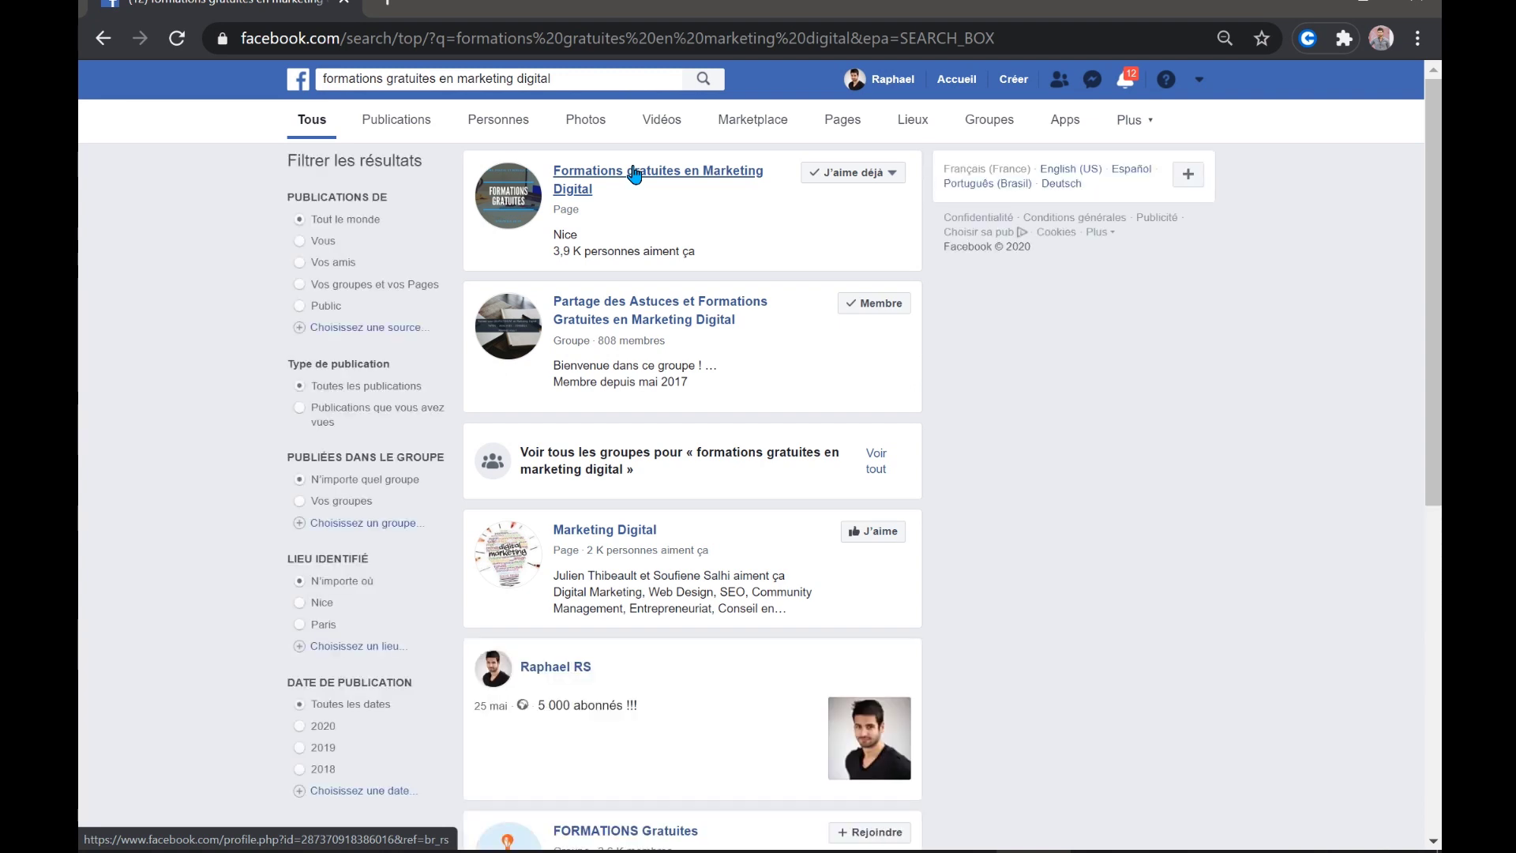
{"action": "left_click", "coordinate": [635, 174]}
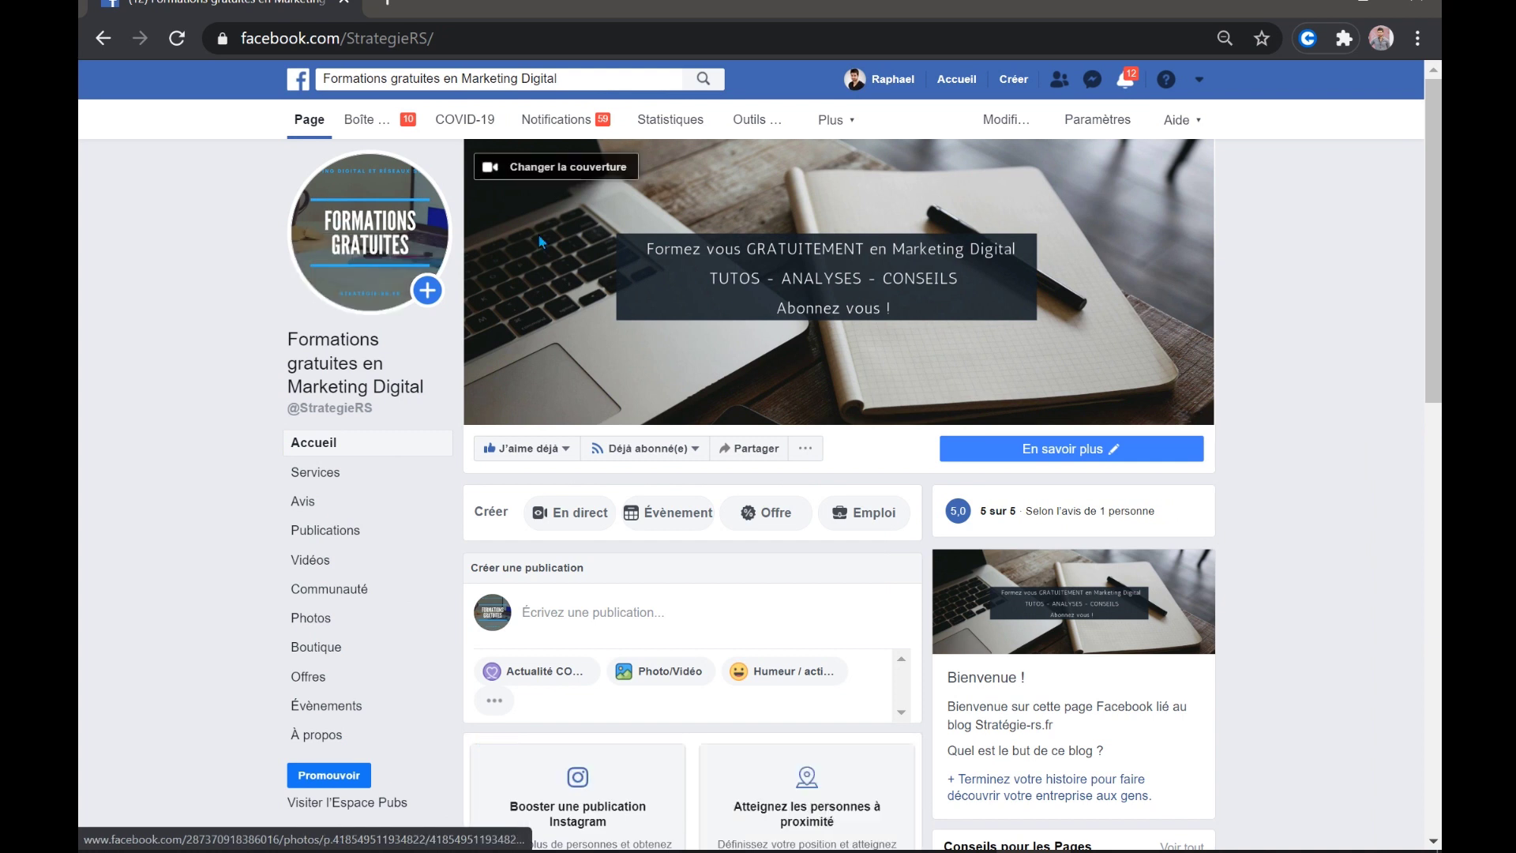
{"action": "scroll", "coordinate": [863, 476], "scroll_direction": "down", "scroll_amount": 5}
{"action": "scroll", "coordinate": [863, 476], "scroll_direction": "down", "scroll_amount": 5}
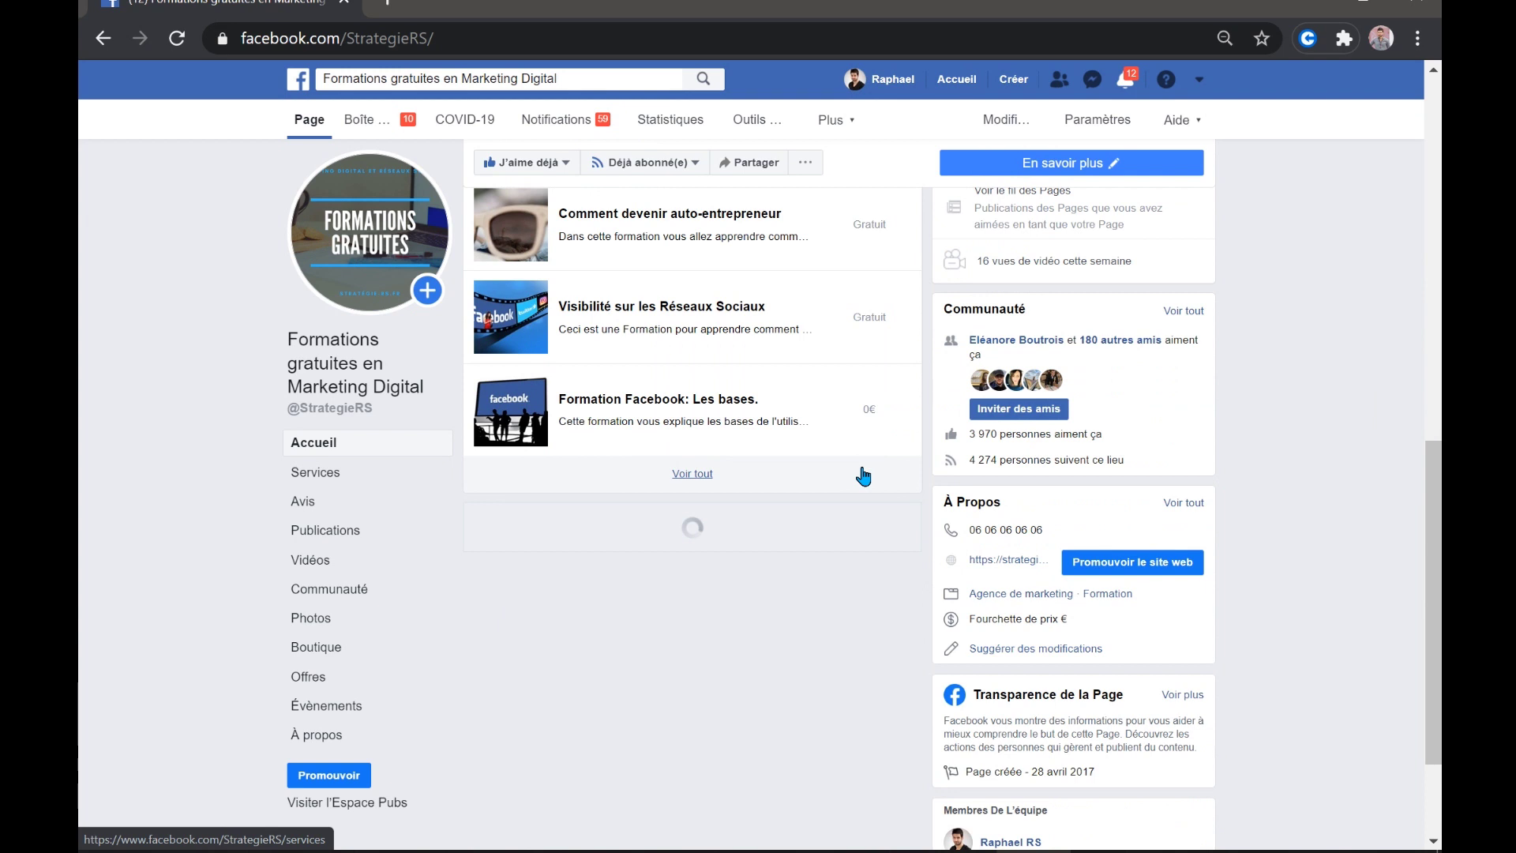
{"action": "scroll", "coordinate": [863, 476], "scroll_direction": "down", "scroll_amount": 2}
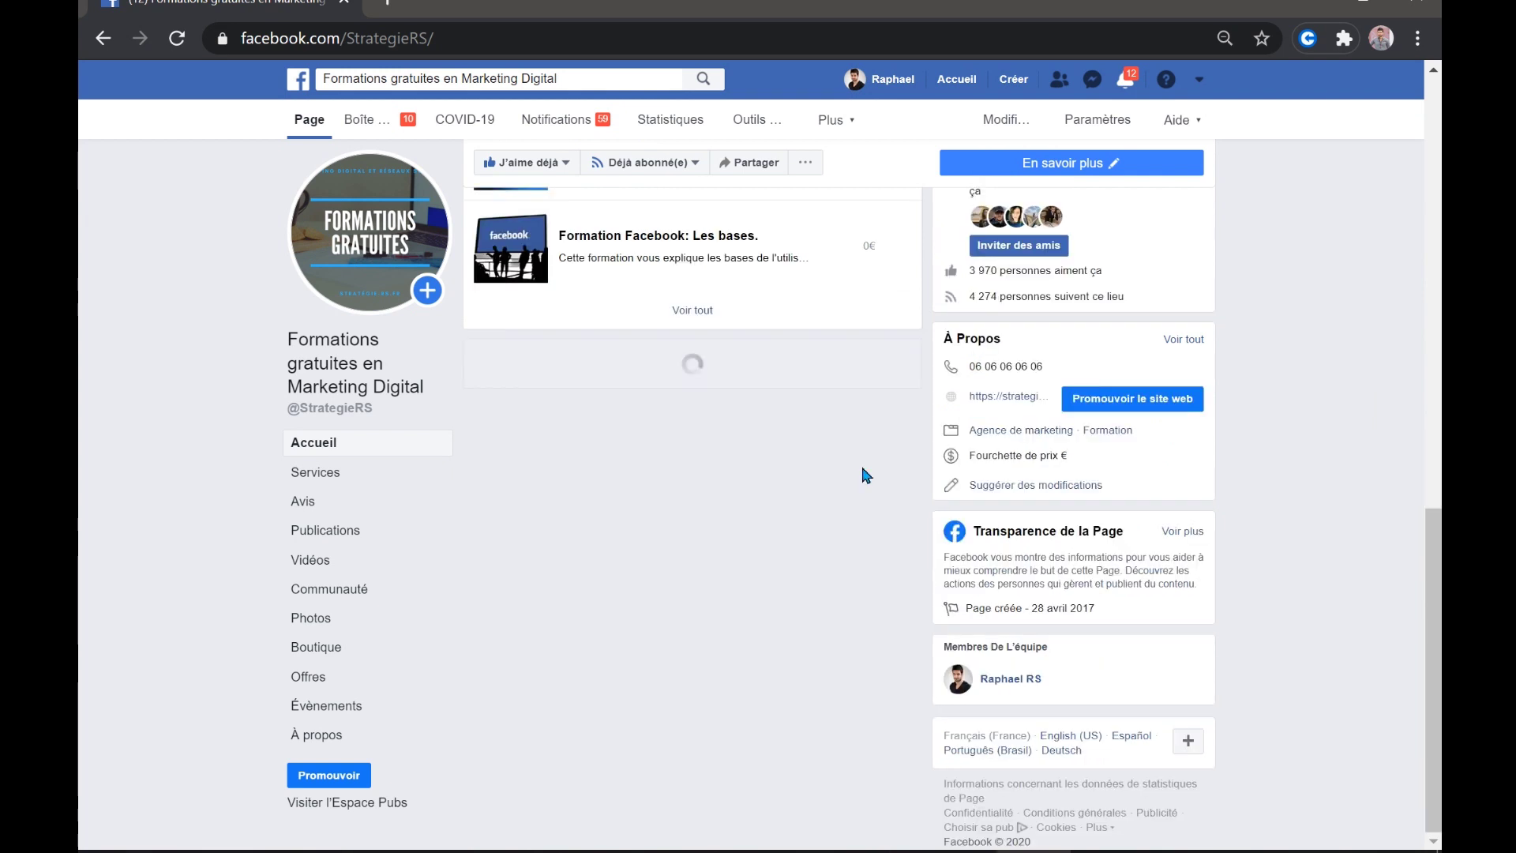
{"action": "scroll", "coordinate": [863, 475], "scroll_direction": "up", "scroll_amount": 12}
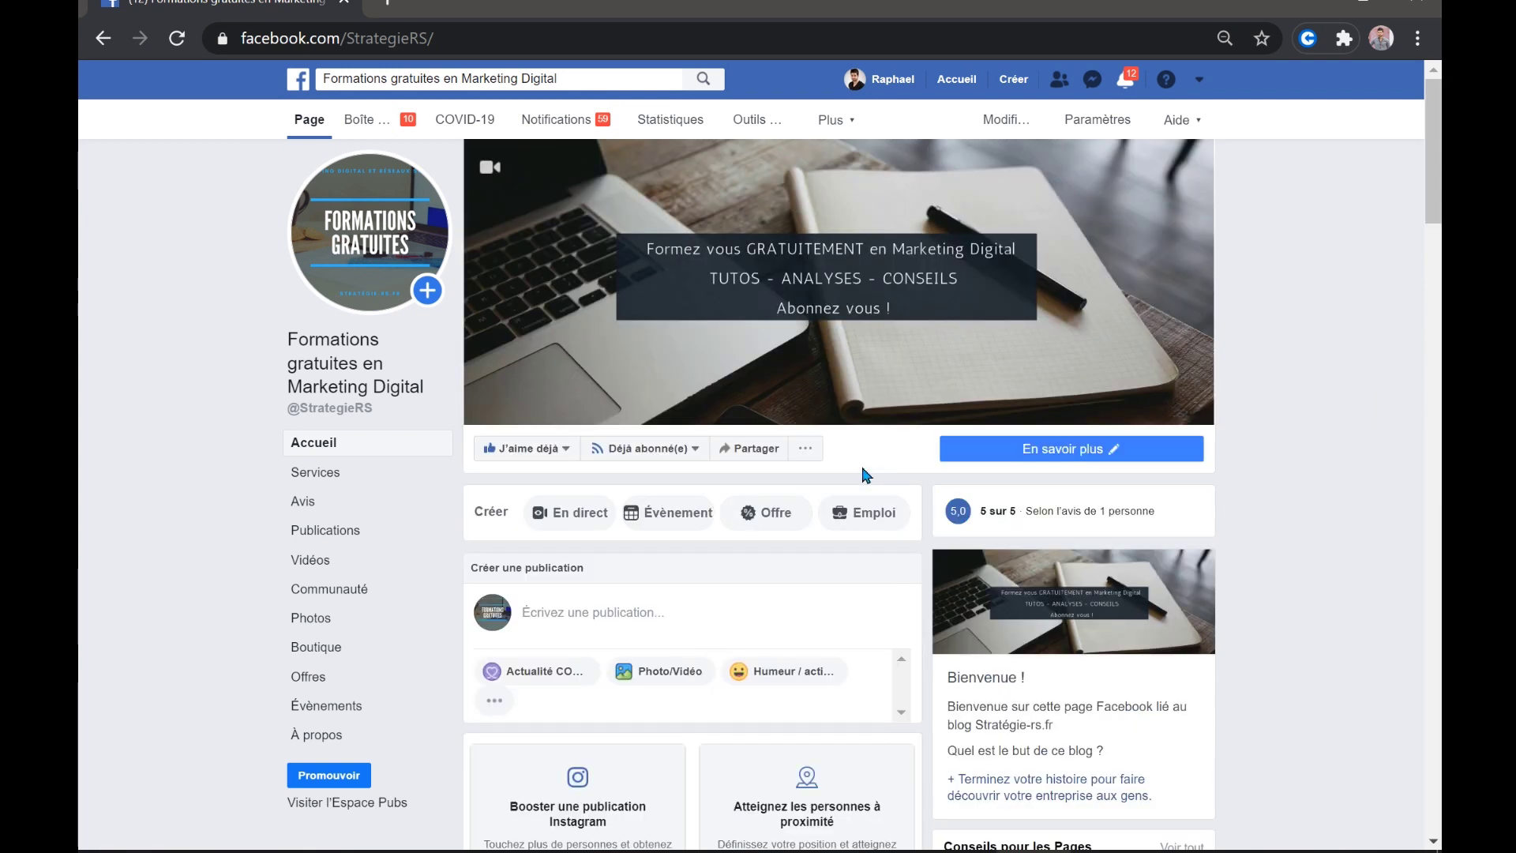
{"action": "mouse_move", "coordinate": [558, 457]}
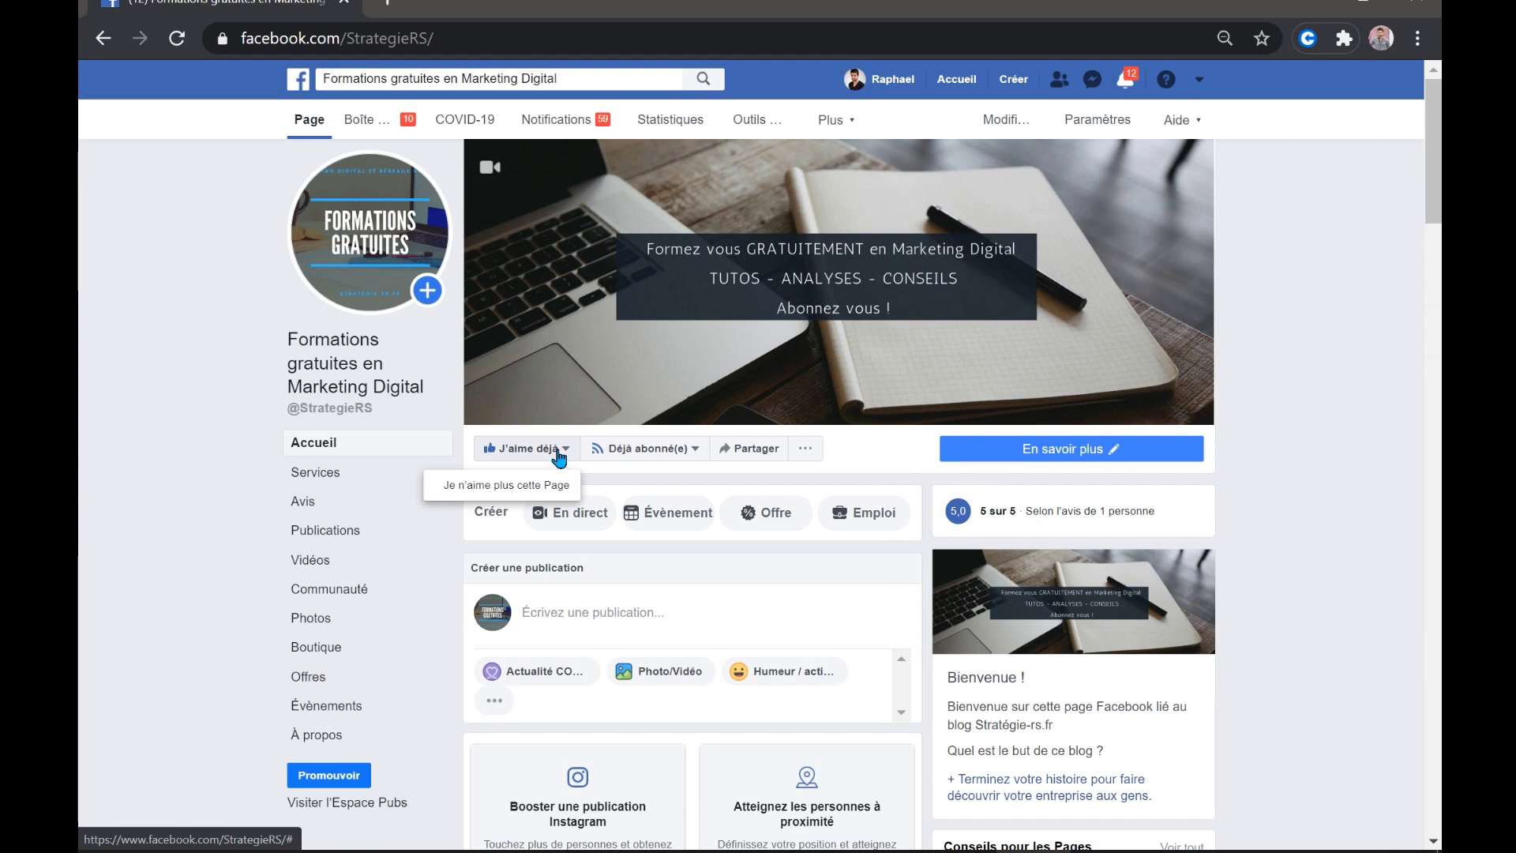
{"action": "mouse_move", "coordinate": [634, 455]}
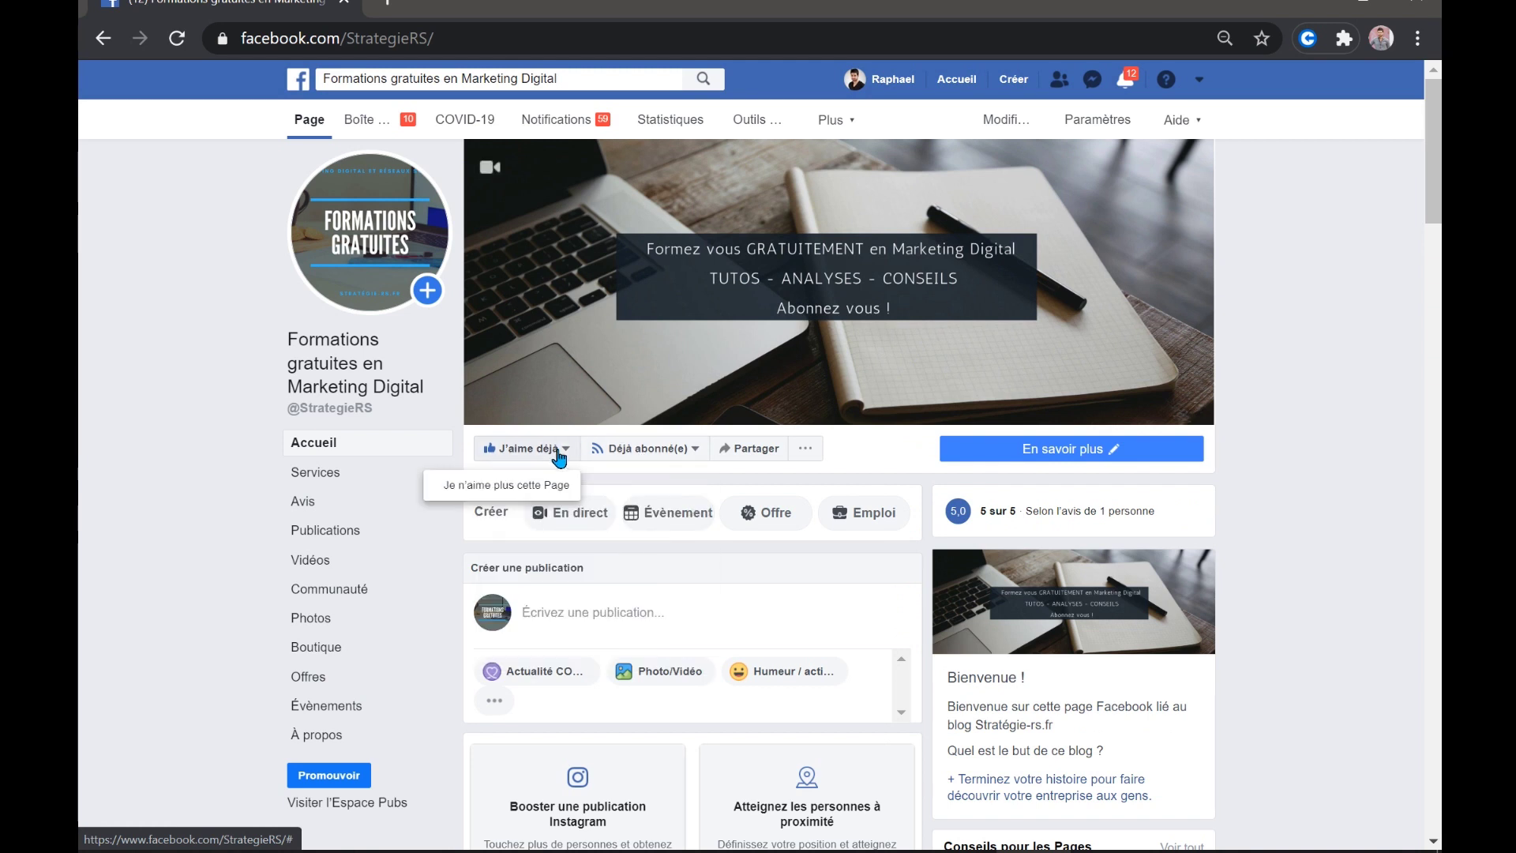